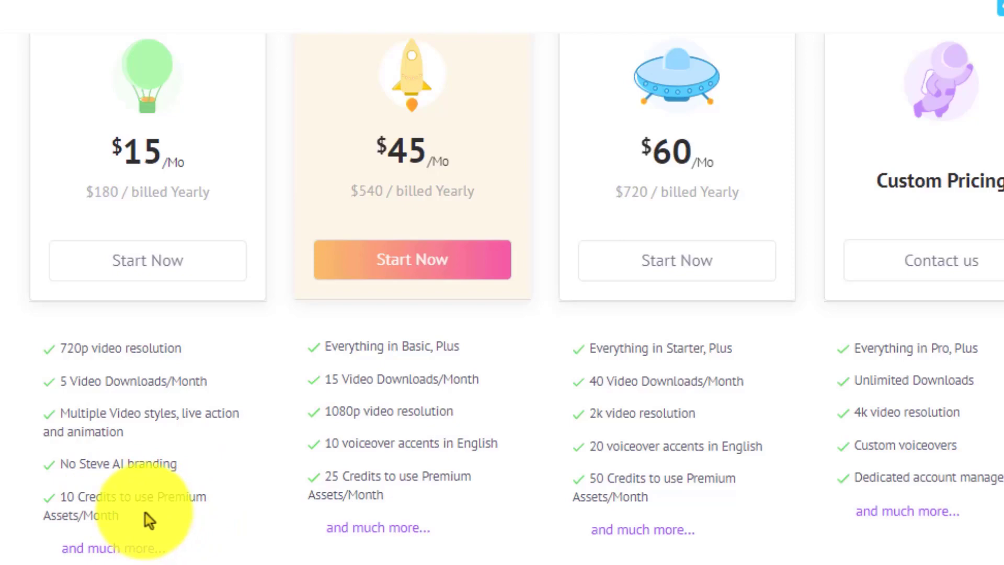
Examine the Steve AI pricing plans and compare their monthly and yearly billing rates
scroll(445, 298, "up", 5)
scroll(418, 282, "down", 3)
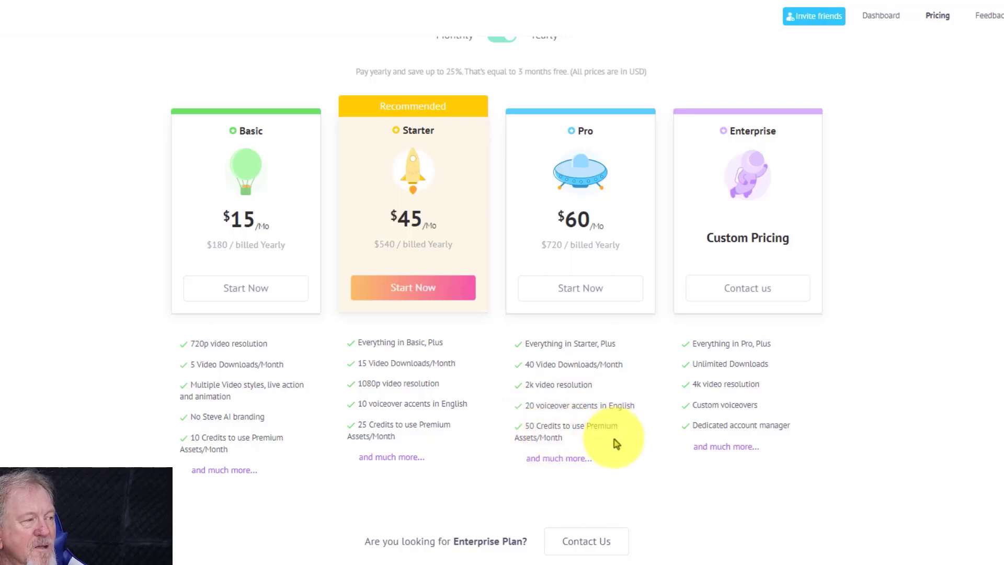
scroll(616, 442, "up", 2)
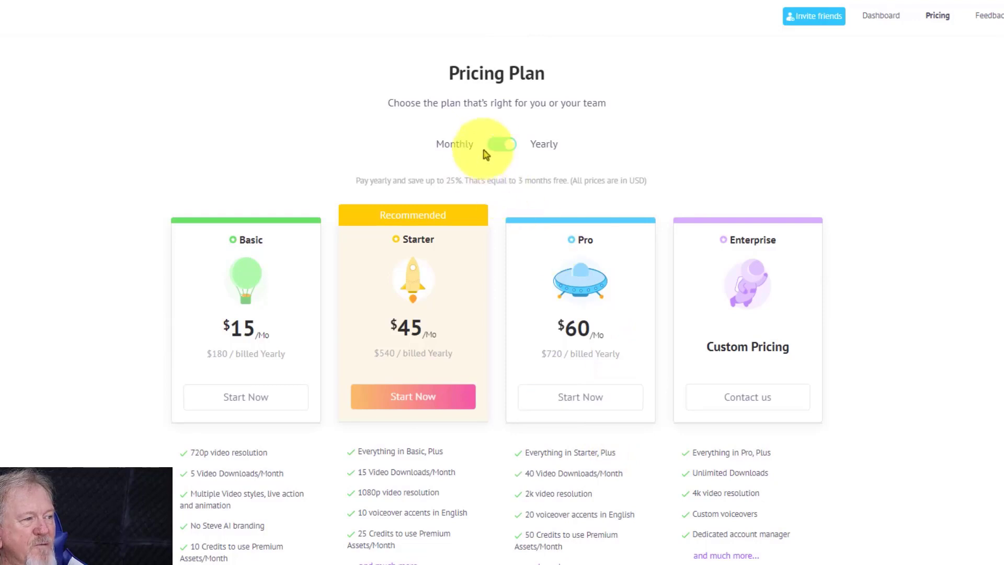
left_click(497, 148)
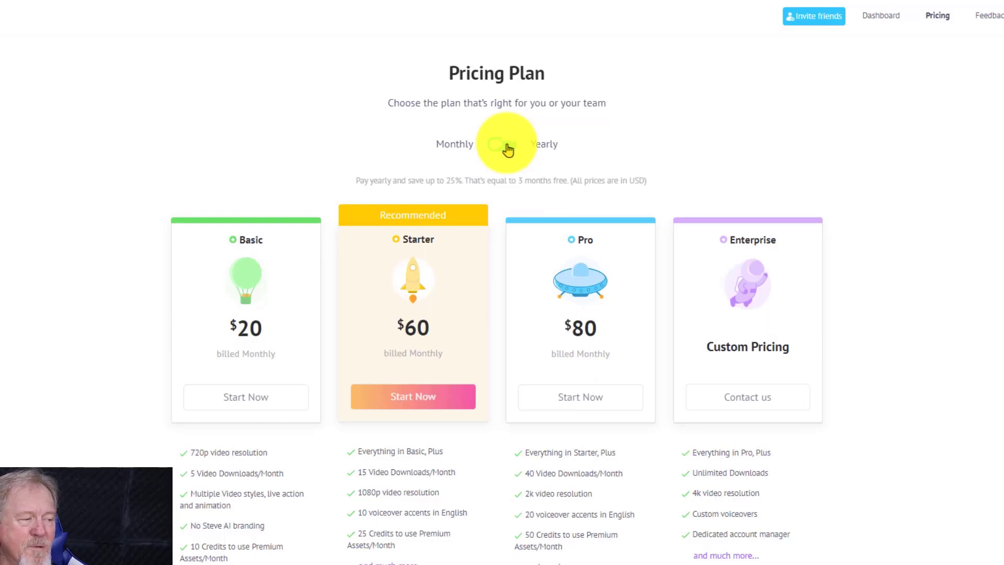
left_click(508, 150)
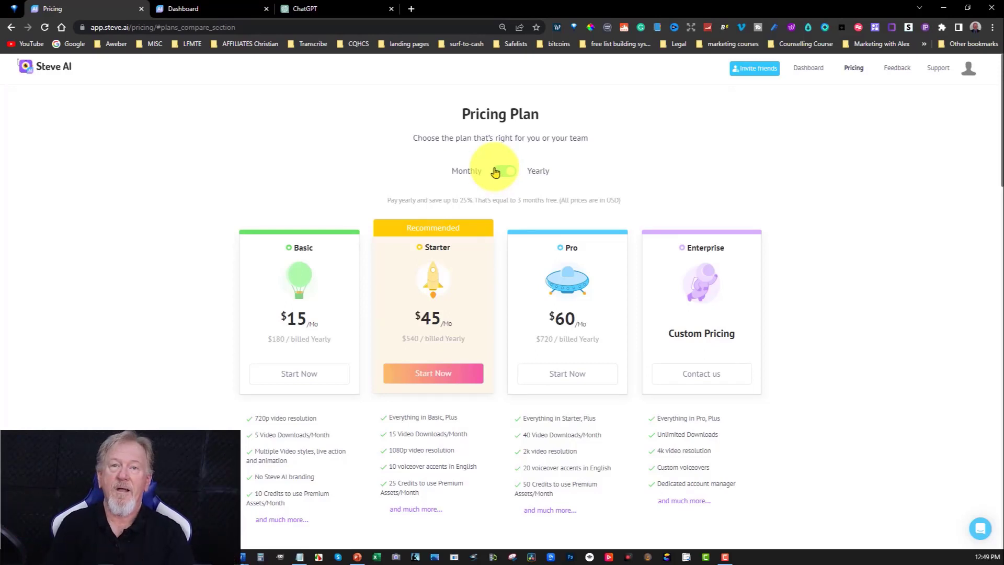
Start a Text to Animation project from the Steve AI dashboard and dismiss the sample script generator
left_click(189, 7)
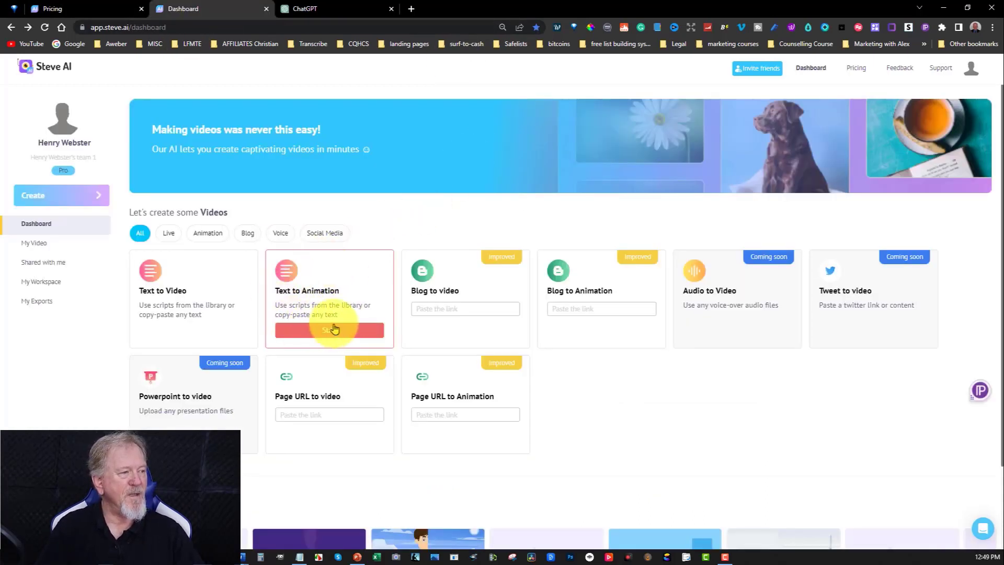
scroll(332, 268, "down", 2)
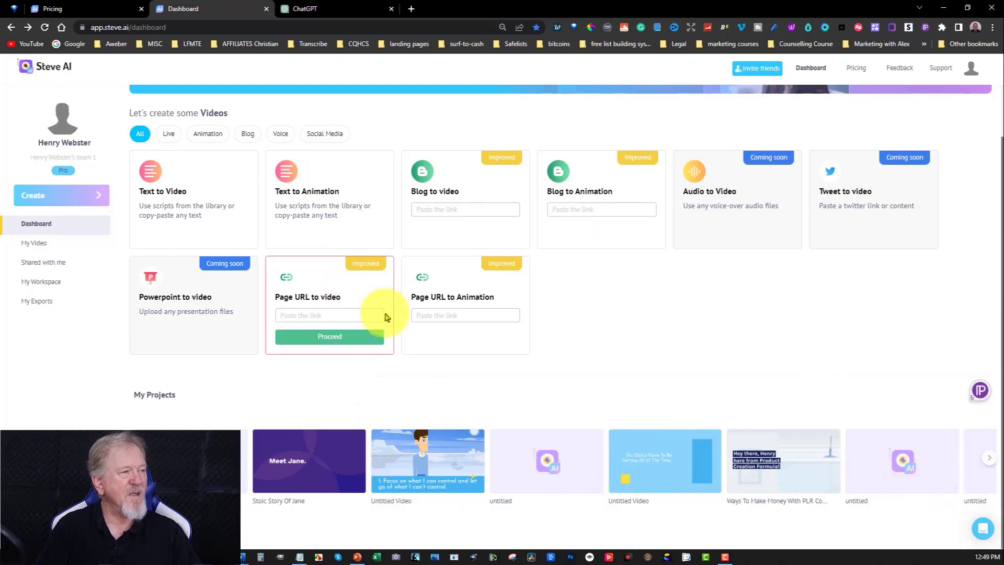
scroll(408, 251, "up", 2)
mouse_move(299, 326)
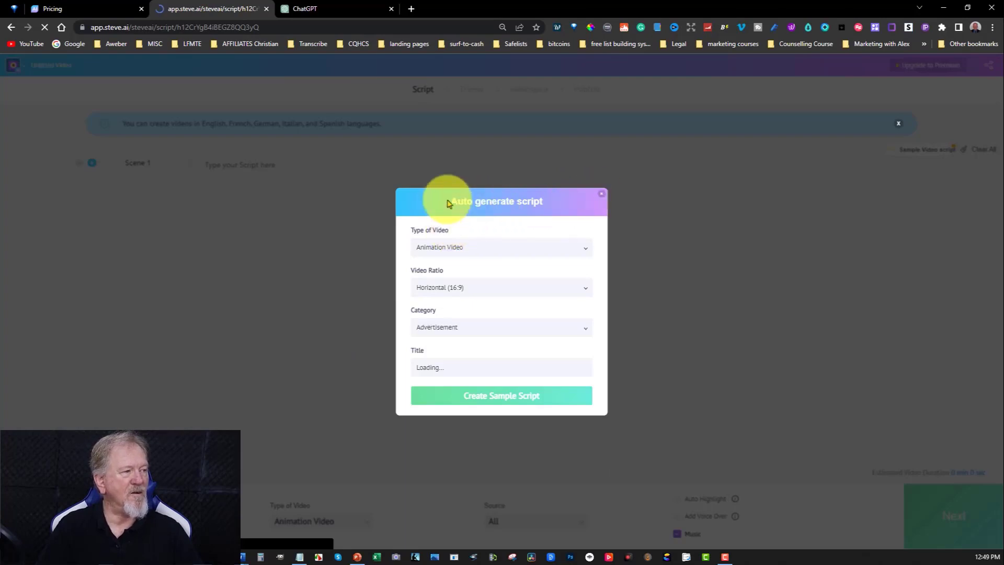
left_click(584, 253)
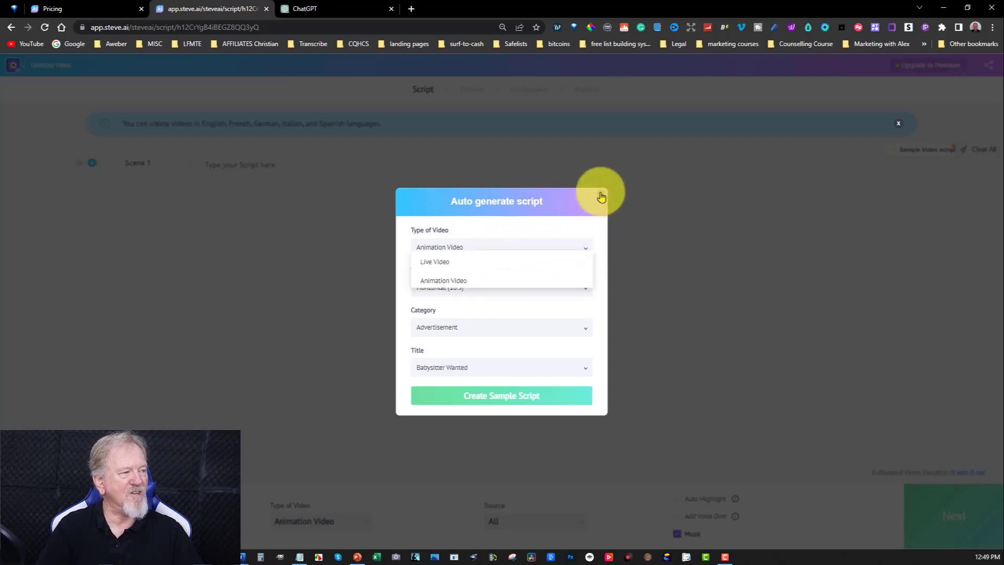
left_click(601, 199)
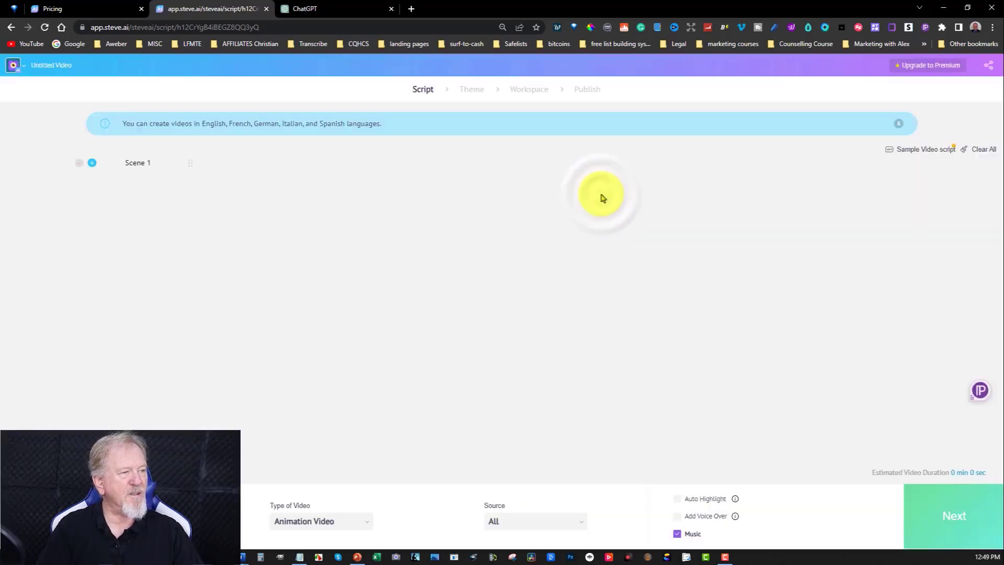
Send ChatGPT the prepared prompt for a detailed, friendly YouTube script on AI animated videos with Steve AI, correcting "there" to "their"
left_click(324, 8)
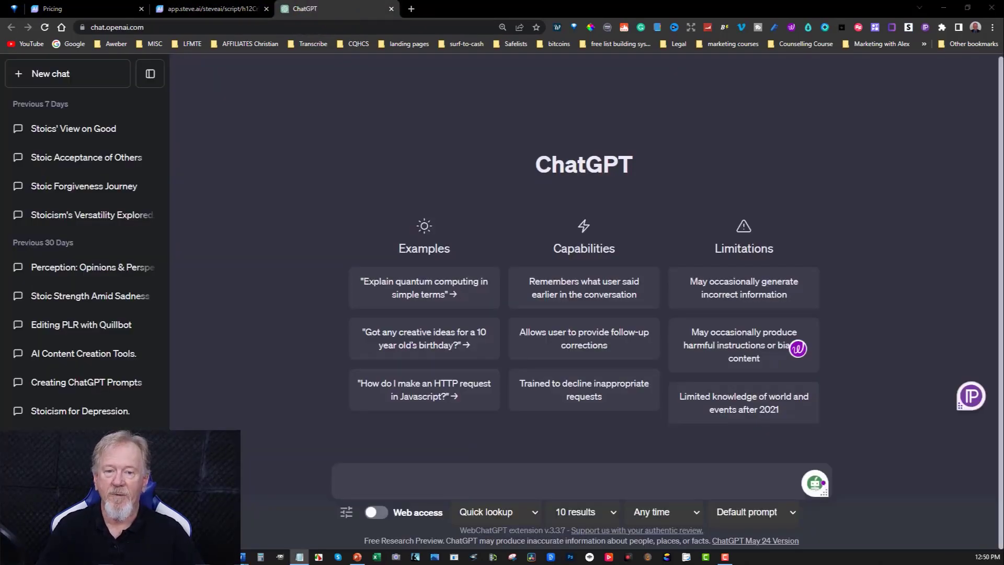
left_click(360, 480)
key("ctrl+v")
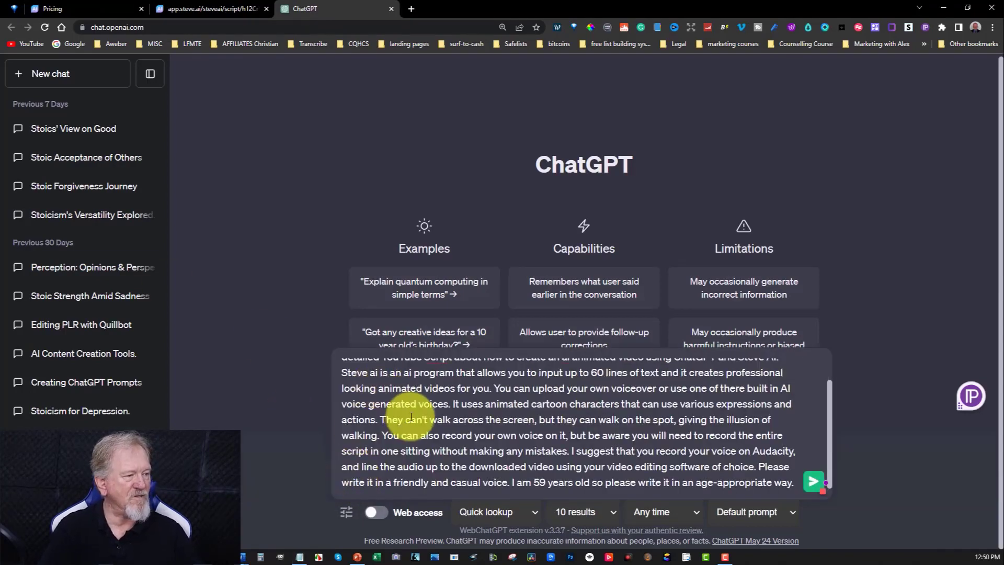
scroll(411, 416, "up", 1)
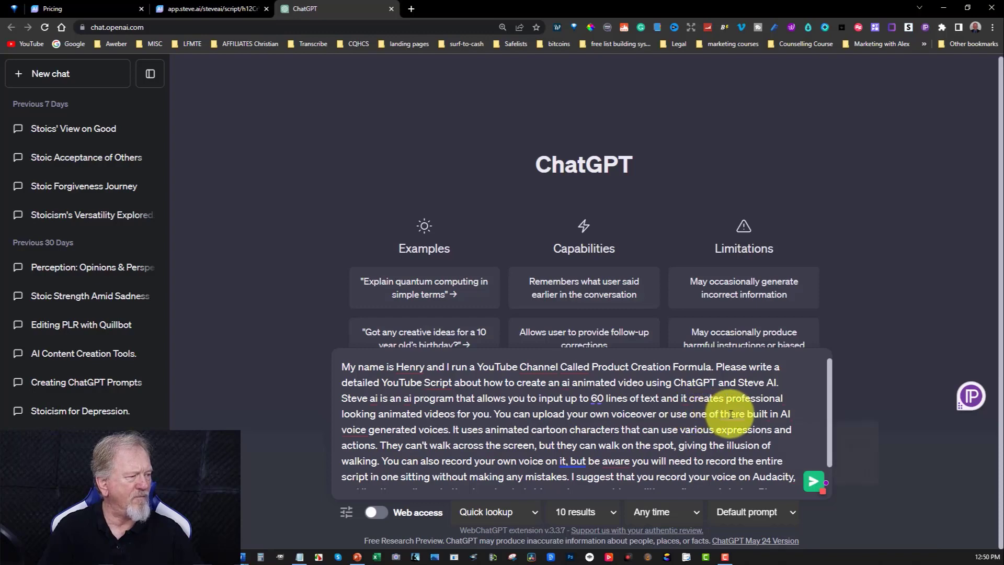
mouse_move(723, 413)
left_click(727, 449)
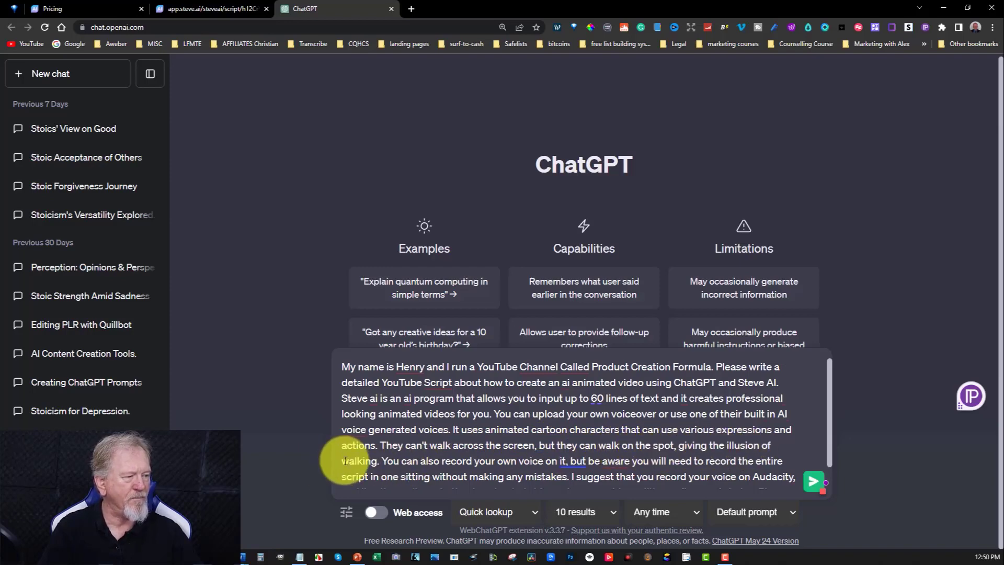
scroll(439, 447, "down", 1)
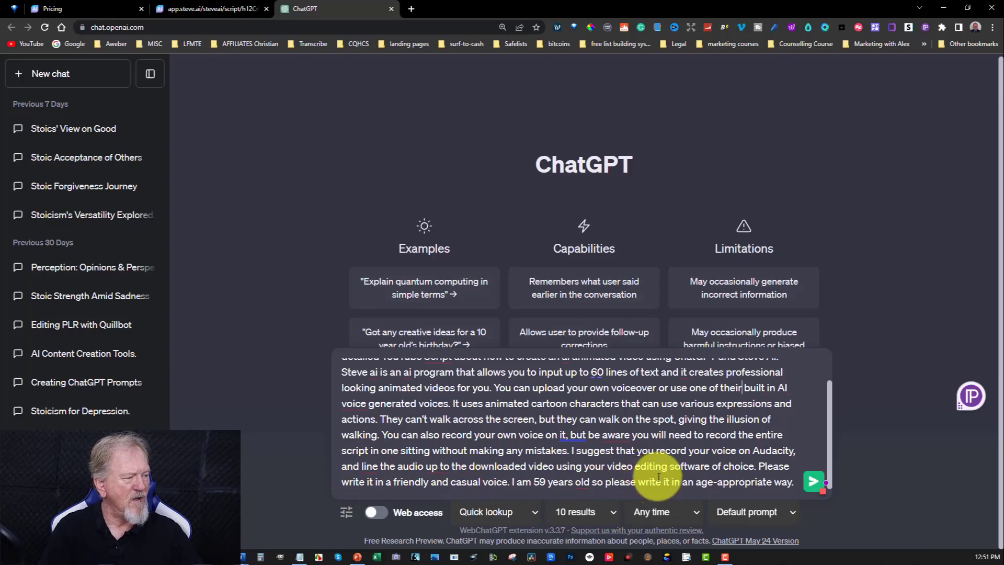
left_click(812, 483)
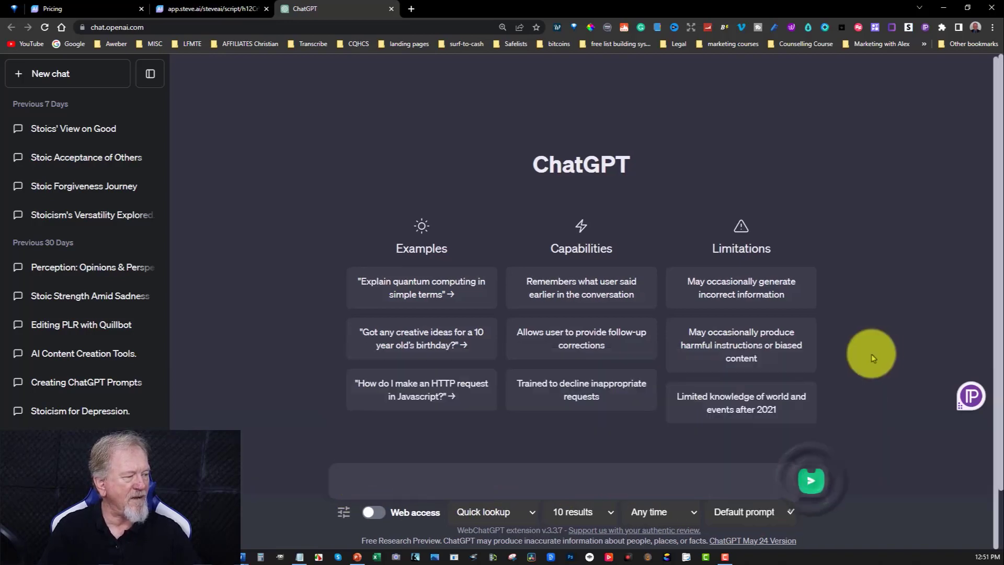
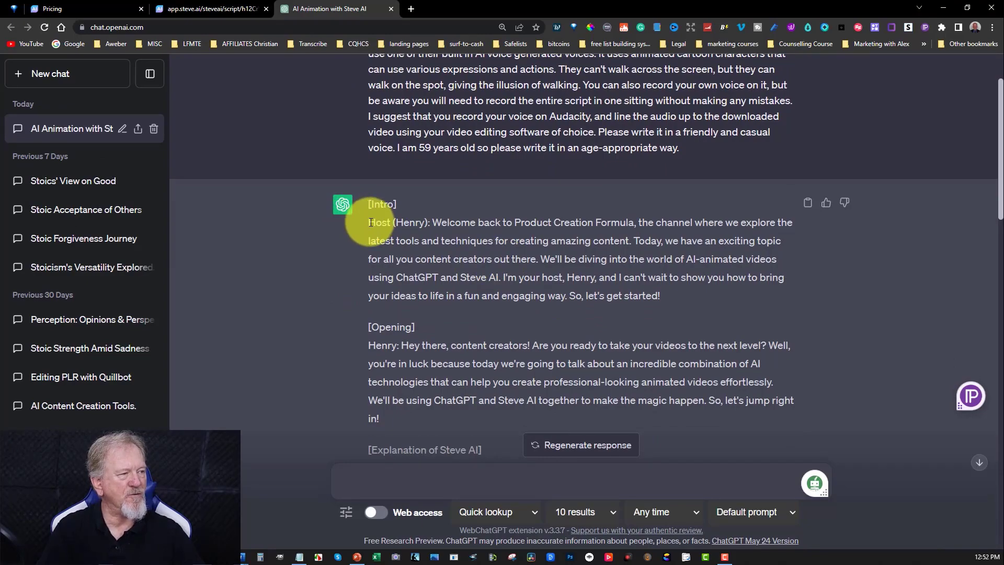
Copy the entire generated script from the intro's host line to the closing words
left_click_drag(371, 222, 812, 410)
scroll(839, 336, "down", 14)
scroll(811, 329, "down", 8)
scroll(818, 353, "down", 1)
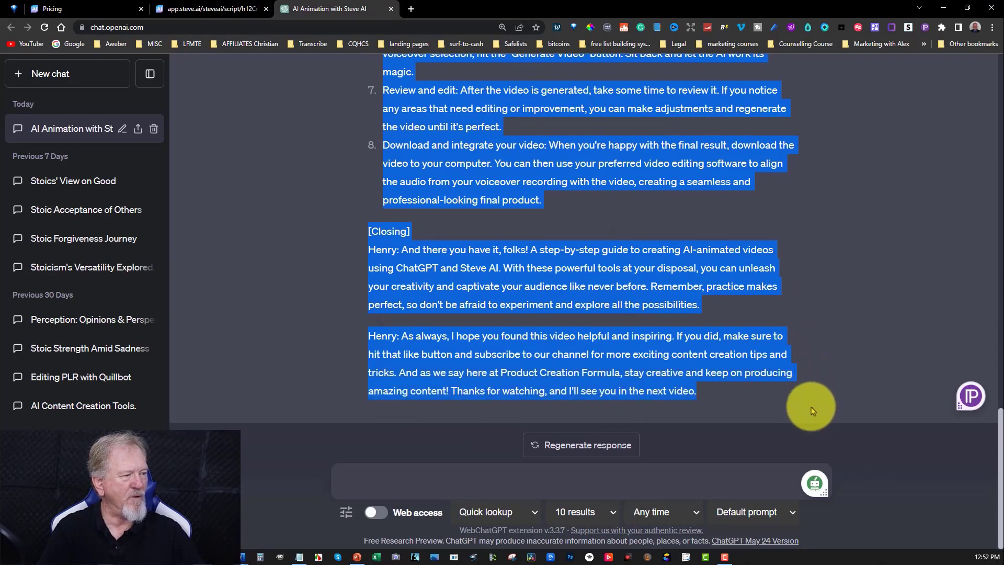
right_click(521, 273)
left_click(544, 281)
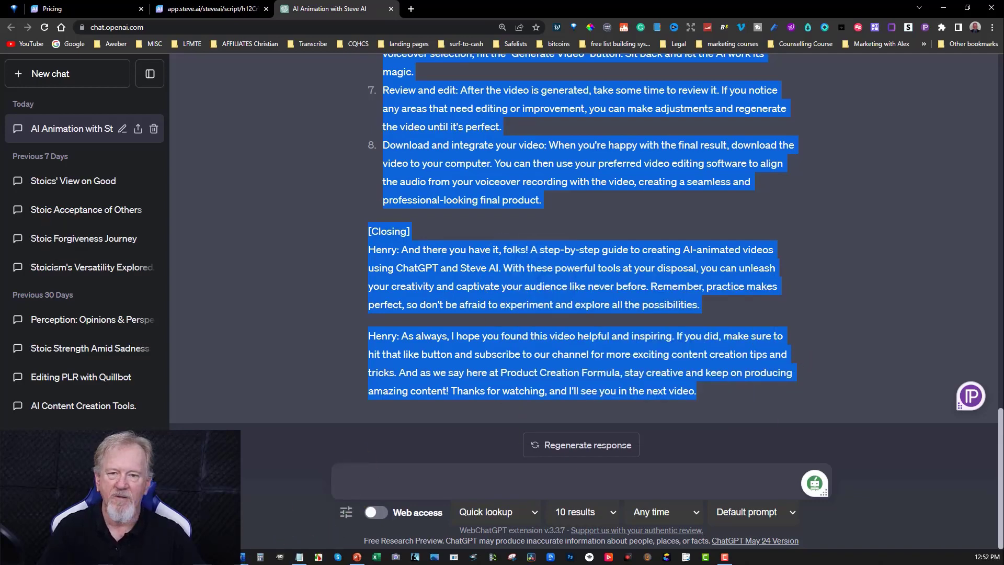
Switch to Notepad and paste the copied script into the blank document
left_click(299, 557)
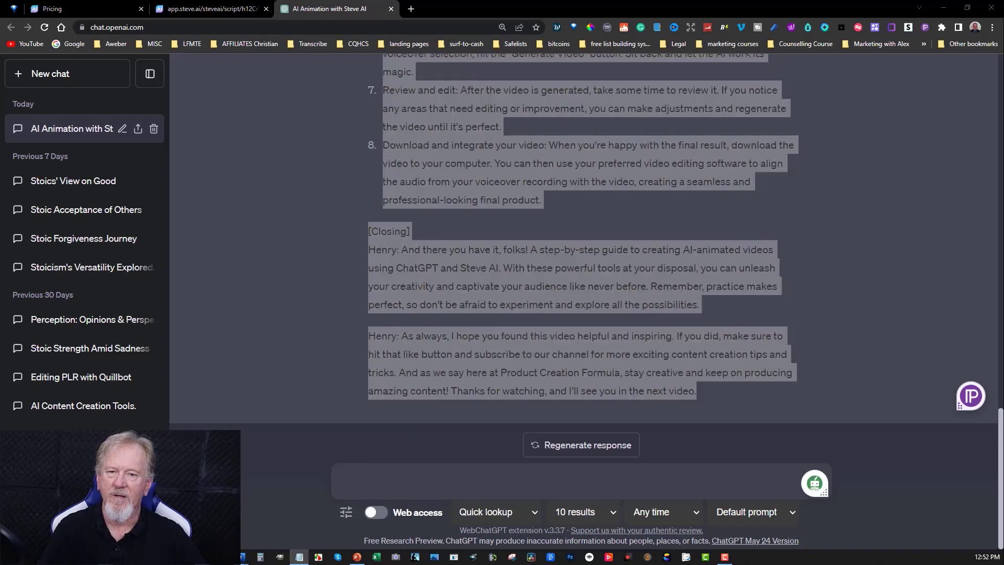
left_click_drag(385, 111, 497, 115)
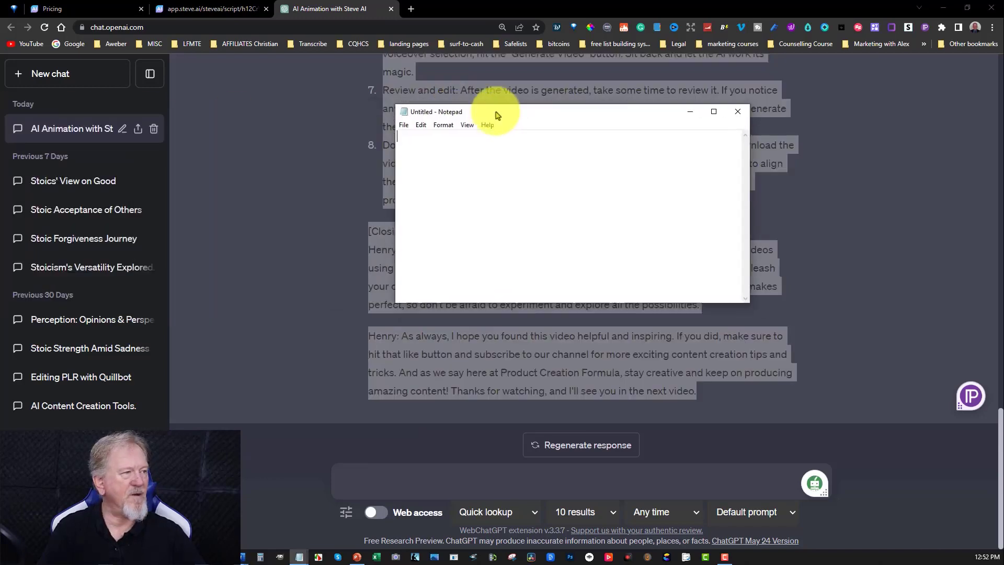
left_click(401, 137)
key("ctrl+v")
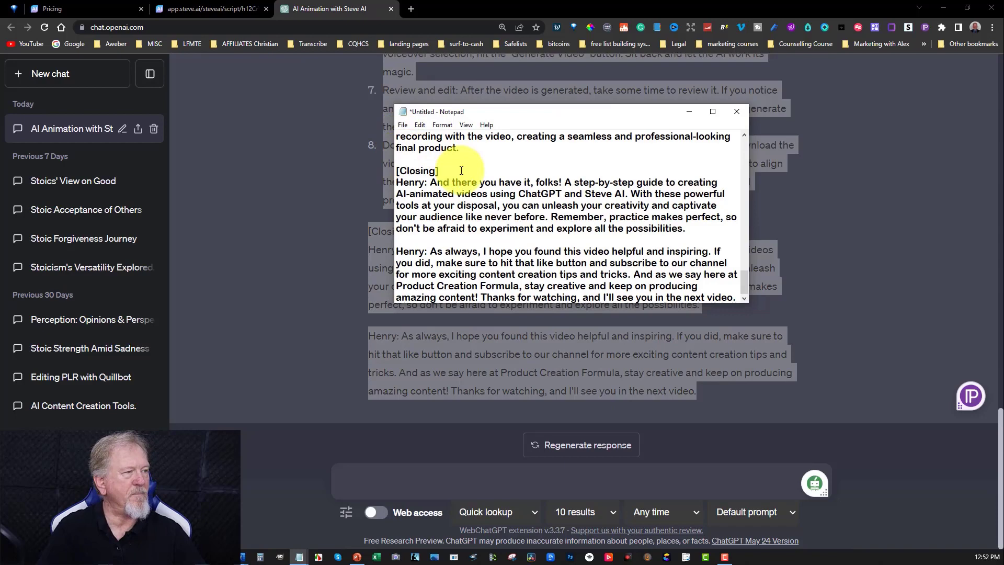
Delete the "[Closing]" heading and the speaker labels before the last two paragraphs of the script
left_click_drag(441, 171, 397, 171)
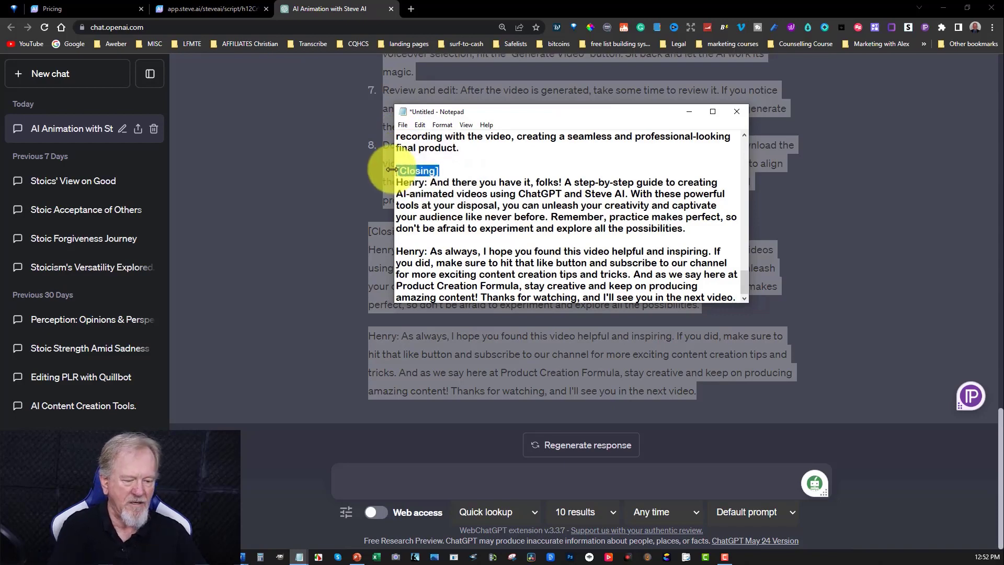
key("Delete")
left_click_drag(430, 183, 397, 182)
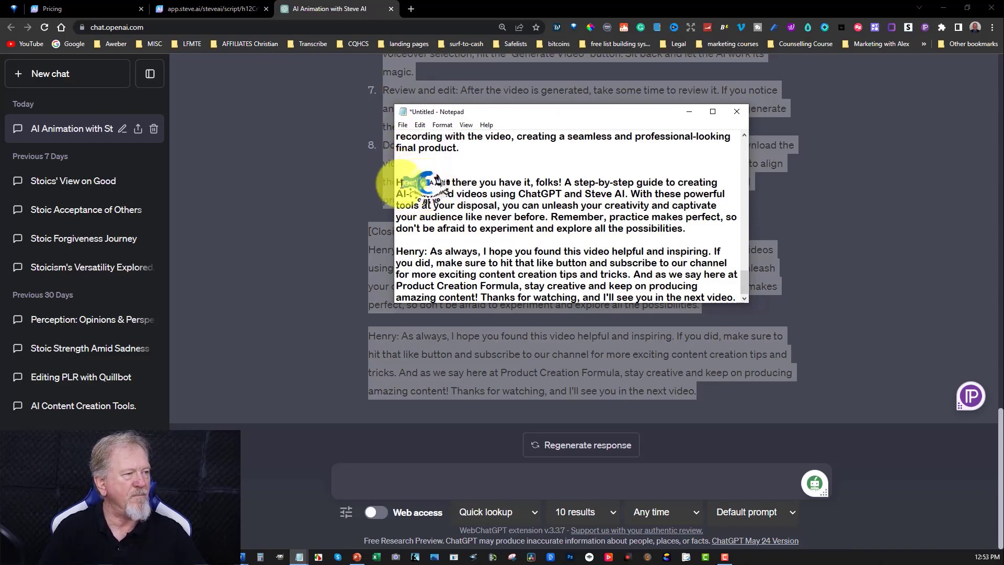
key("Delete")
left_click_drag(428, 251, 396, 251)
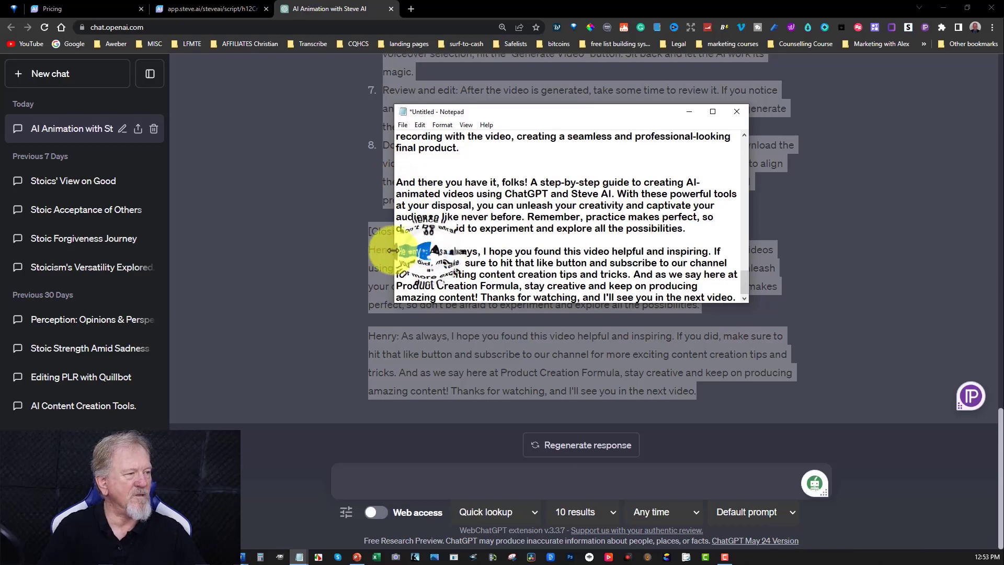
key("Delete")
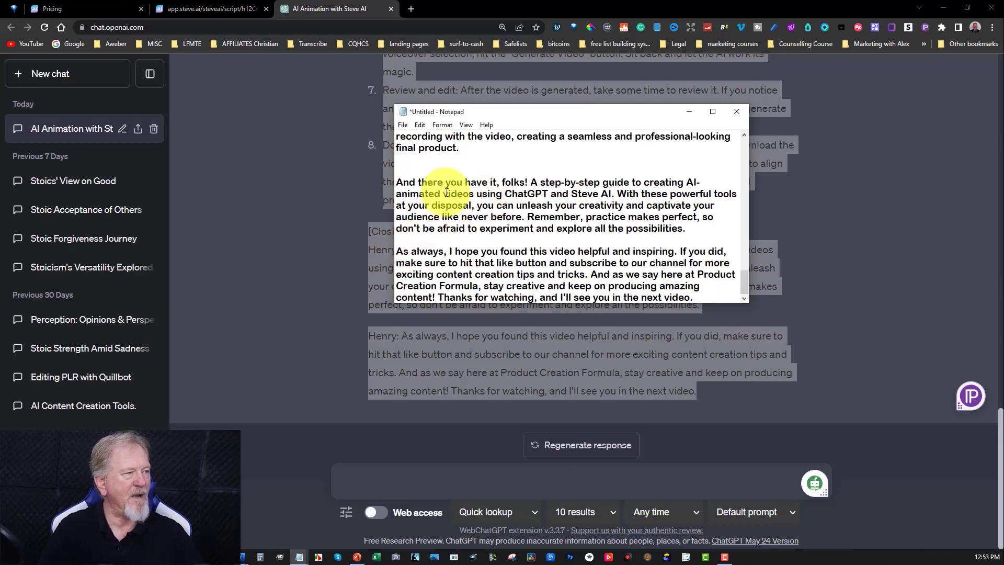
Copy the whole cleaned script from the Notepad document
scroll(444, 185, "up", 15)
left_click_drag(396, 136, 471, 146)
key("ctrl+a")
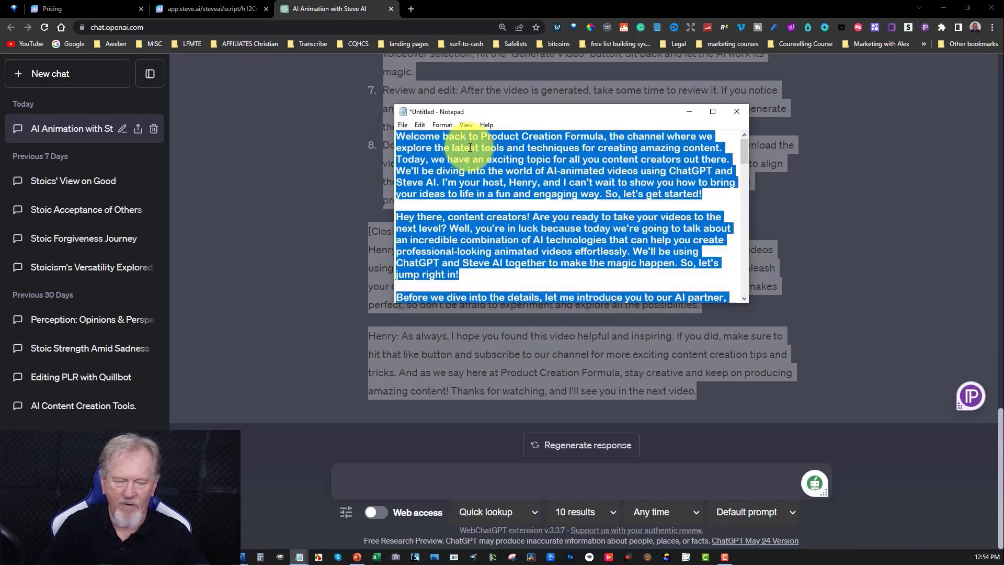
scroll(544, 168, "down", 15)
right_click(505, 198)
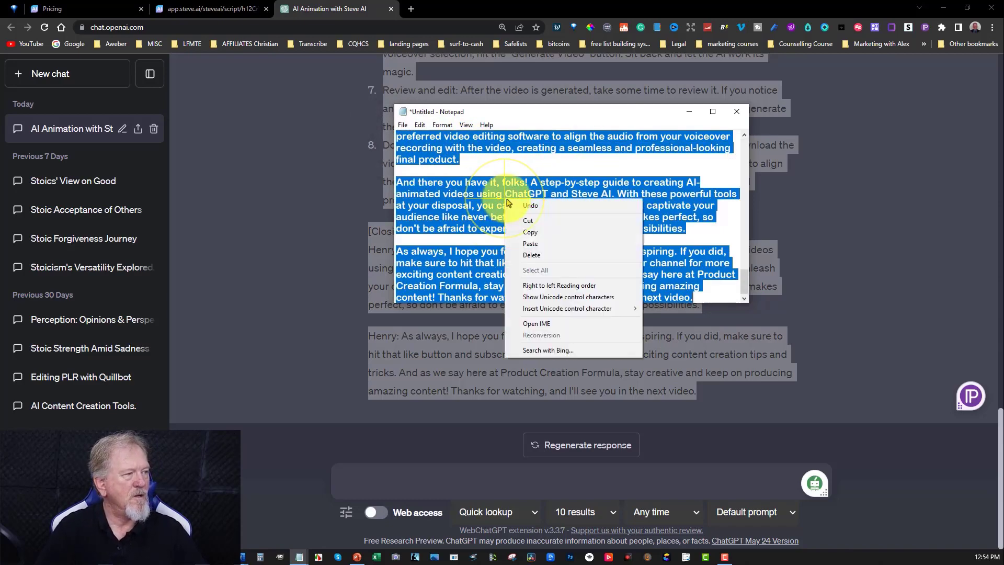
left_click(527, 230)
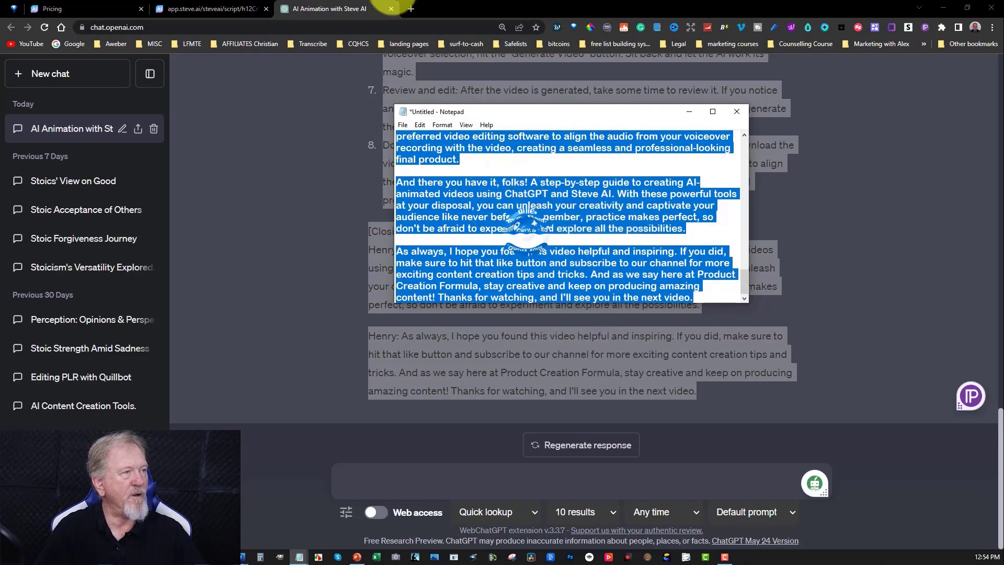
Switch back to the Steve AI project and paste the script into Scene 1, checking the scenes through to the end
key("alt+Tab")
left_click(72, 7)
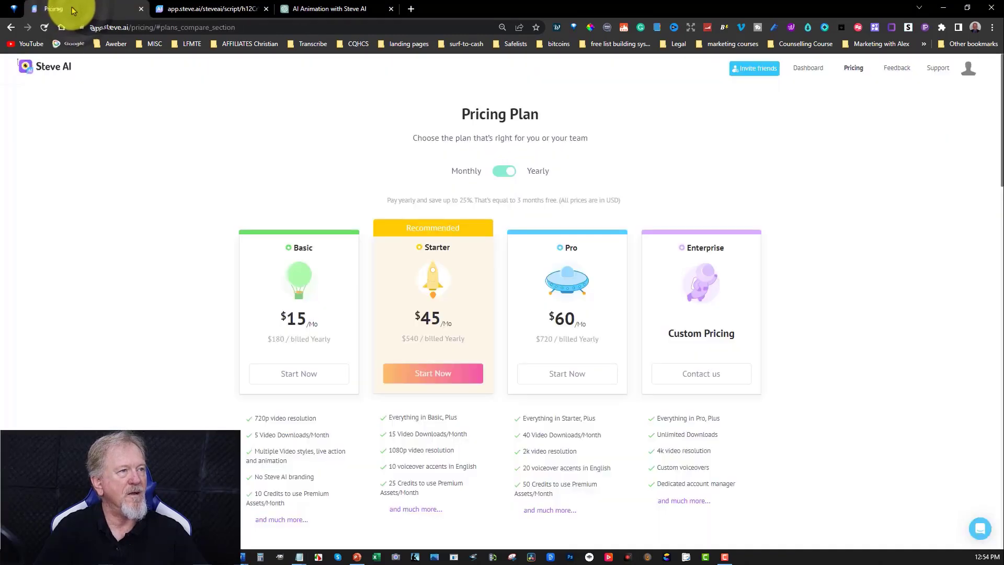
left_click(193, 11)
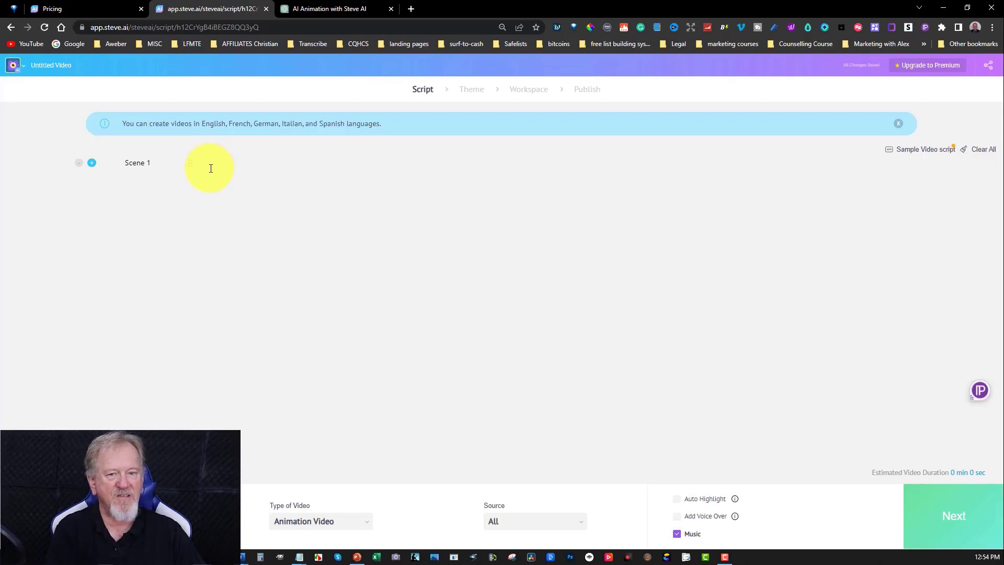
key("ctrl+v")
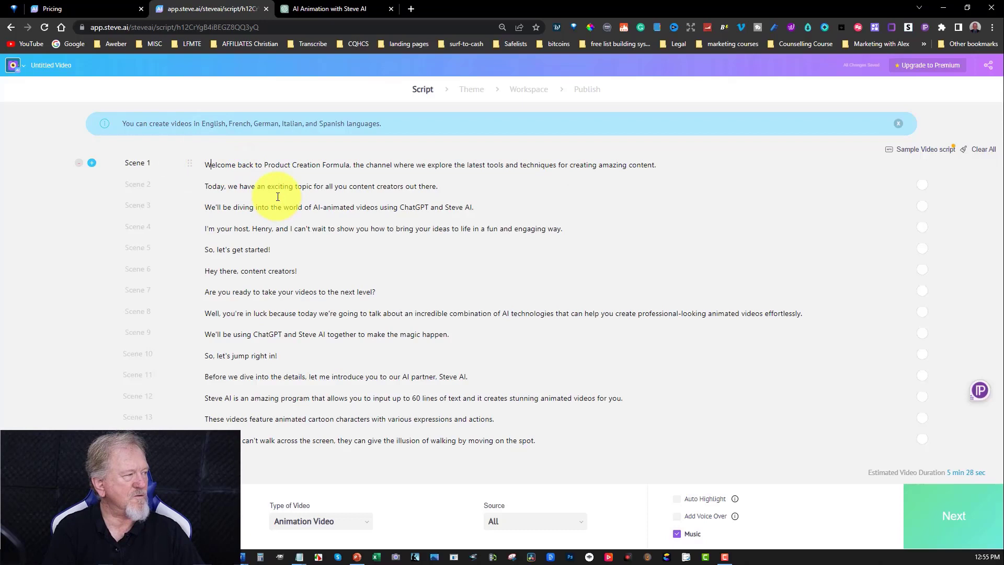
scroll(277, 197, "down", 15)
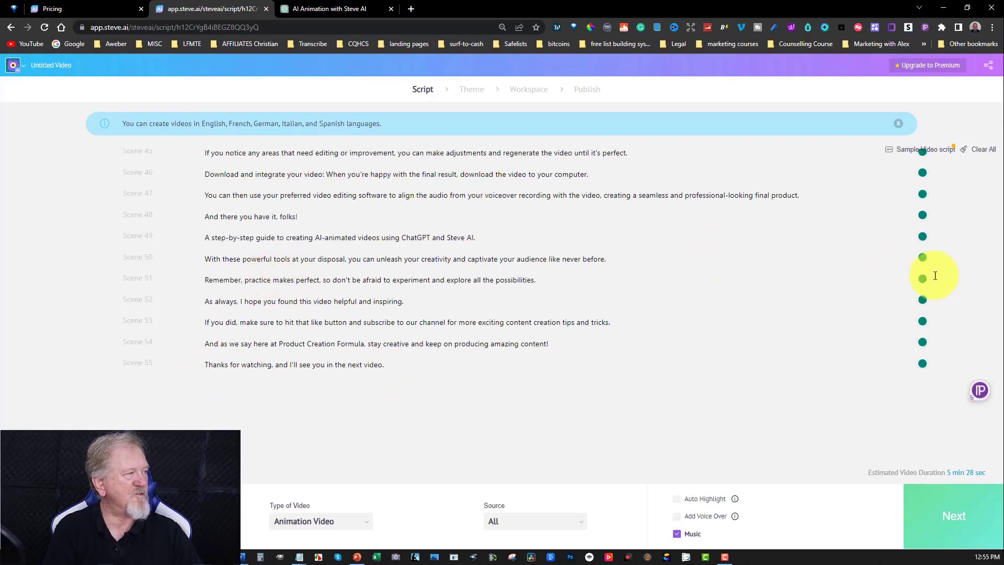
Rename the untitled video as "Create animated videos with steve ai and chatgpt"
left_click(79, 64)
key("ctrl+v")
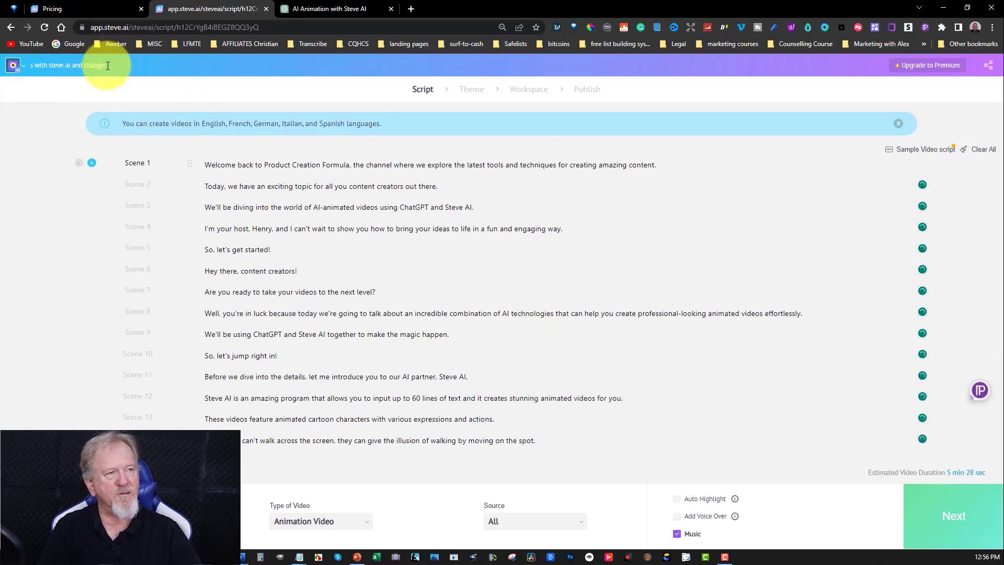
key("Return")
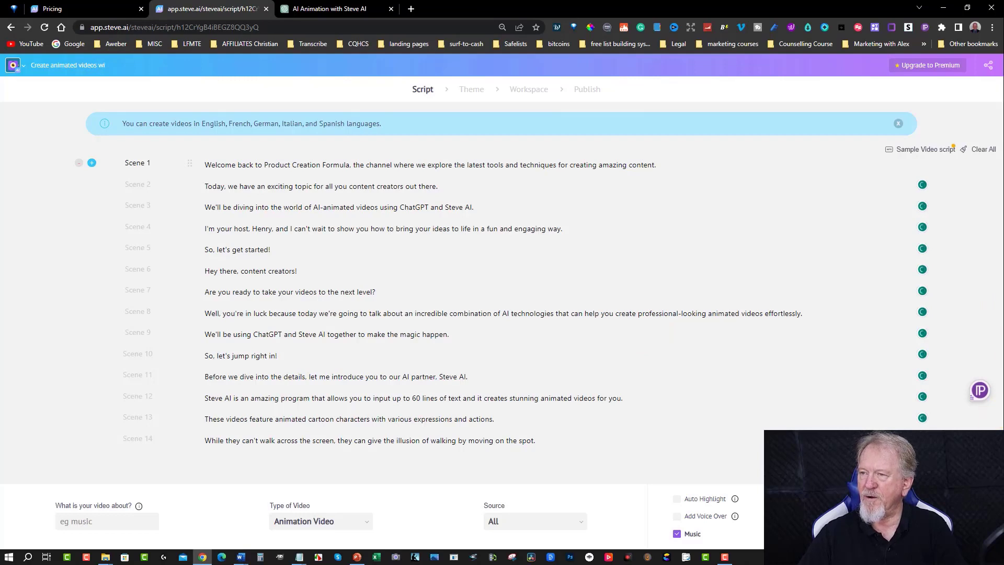
Set the video topic to "ai" and generate the animation video with the "It's our company anniversary!" design style
left_click(127, 517)
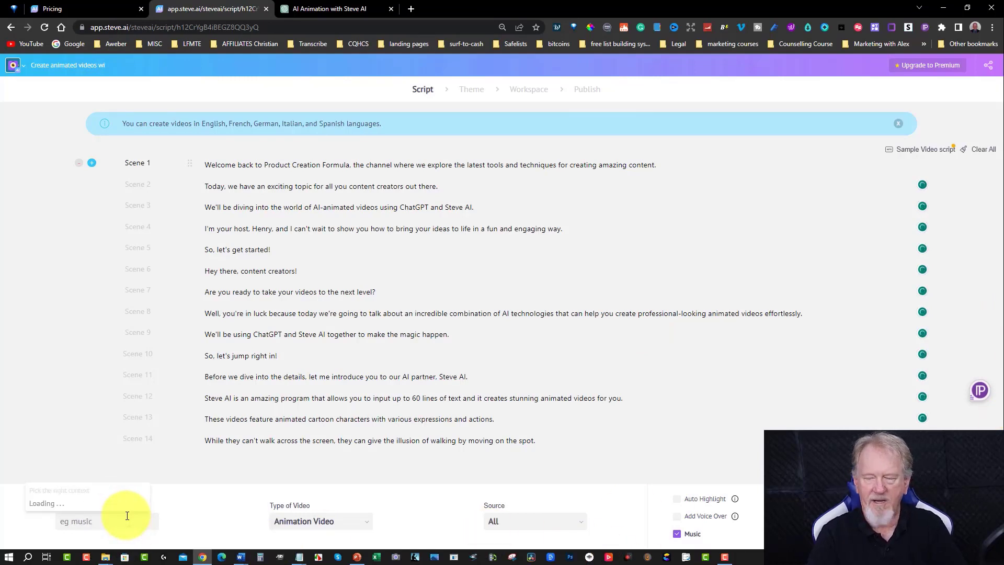
type("ai")
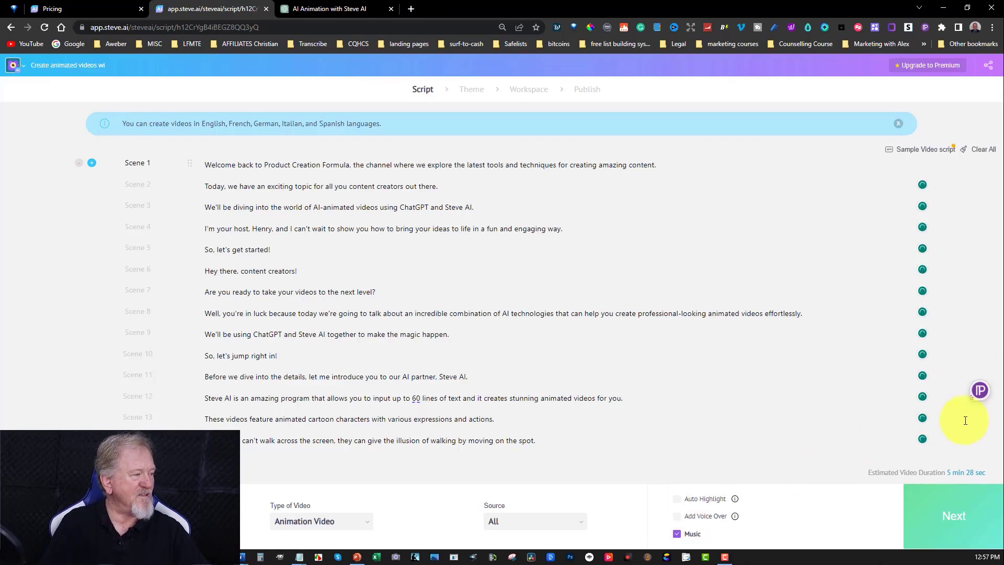
left_click(962, 514)
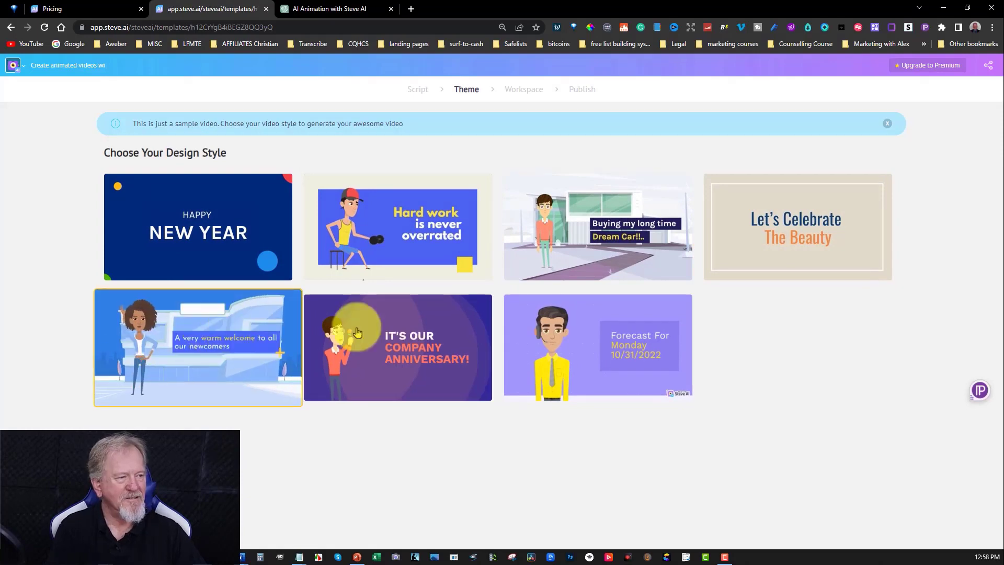
left_click(385, 344)
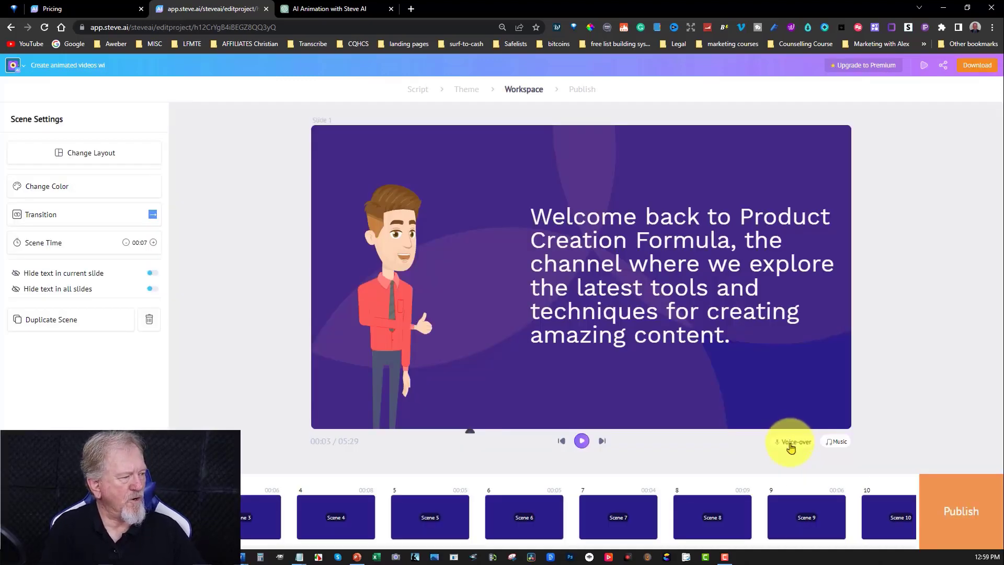
Set up a Steve voice-over in English with a US accent, male gender and the voice Matthew, and preview the voice
left_click(790, 445)
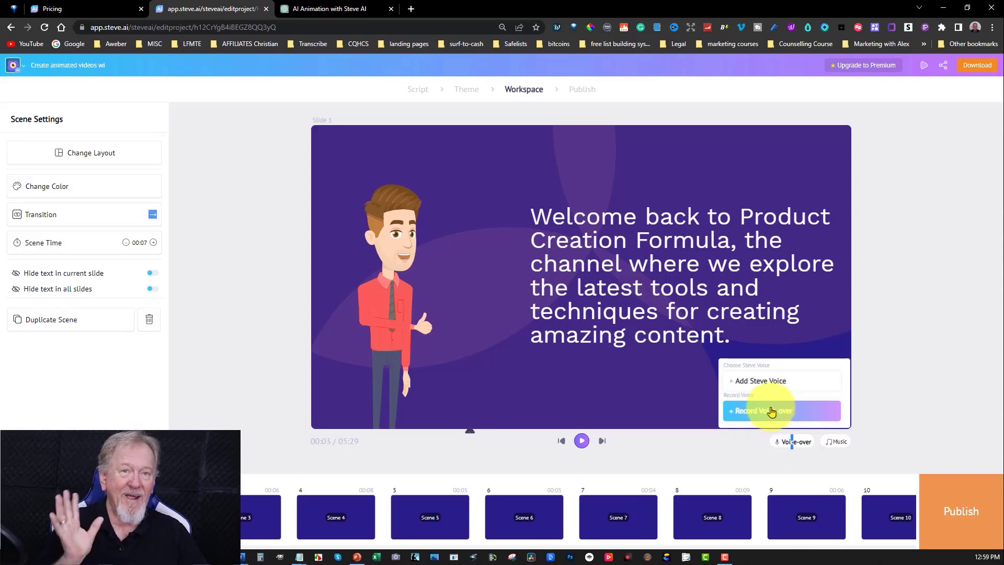
left_click(755, 383)
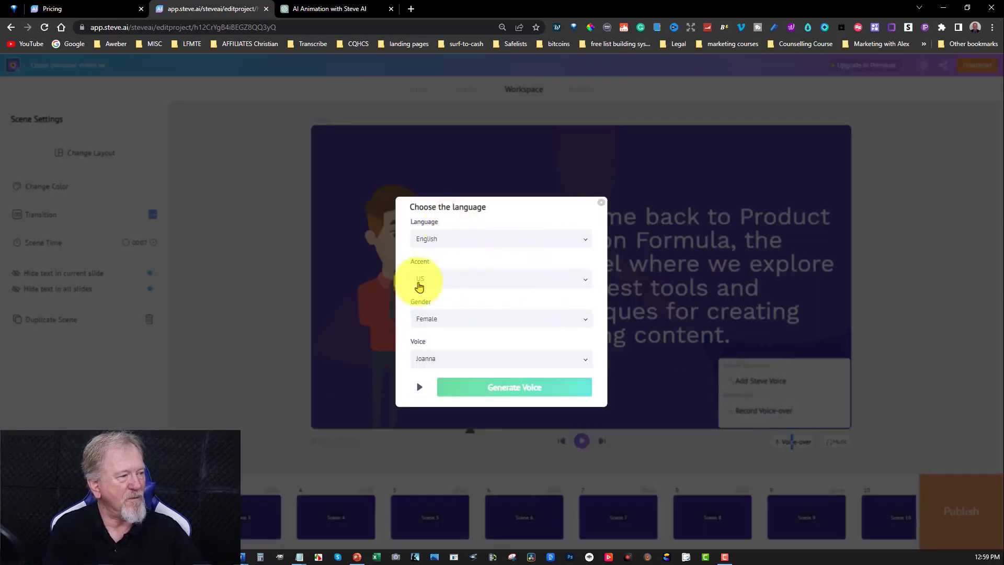
left_click(582, 321)
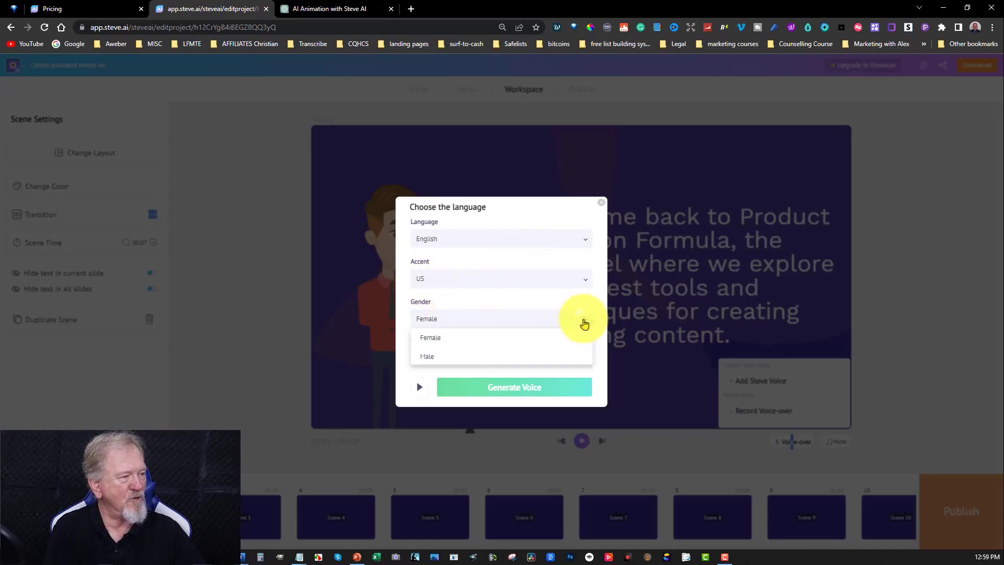
left_click(427, 359)
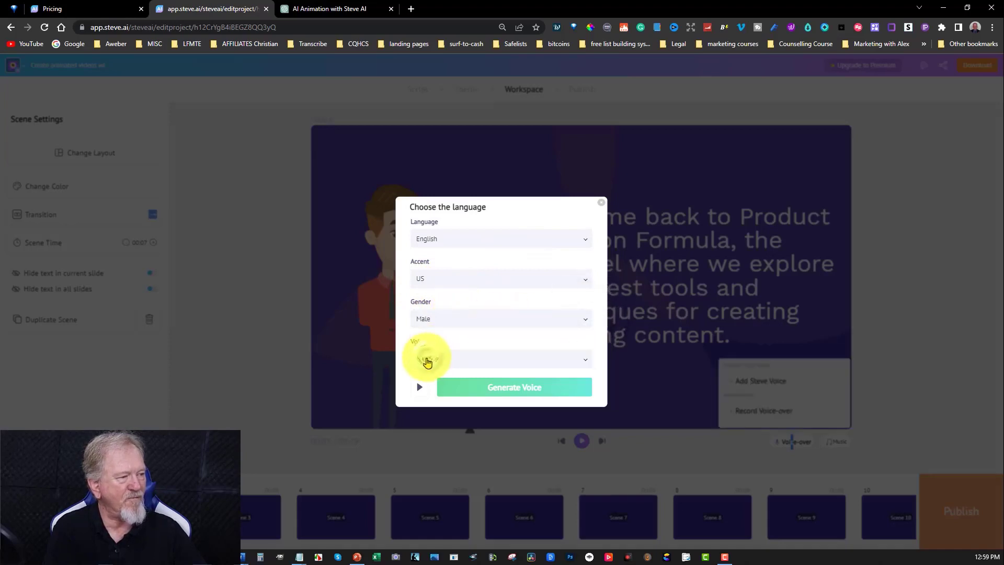
left_click(586, 364)
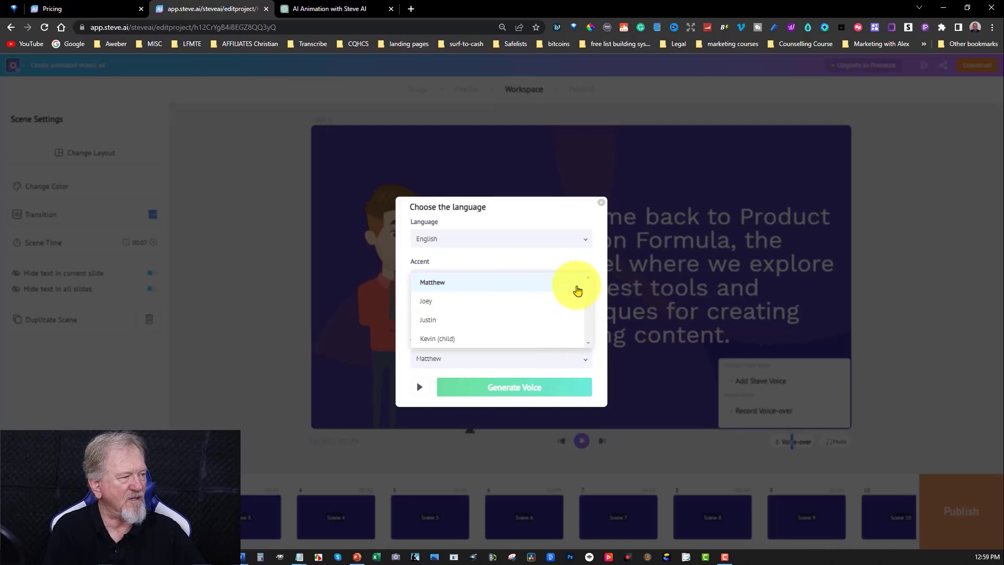
left_click(432, 283)
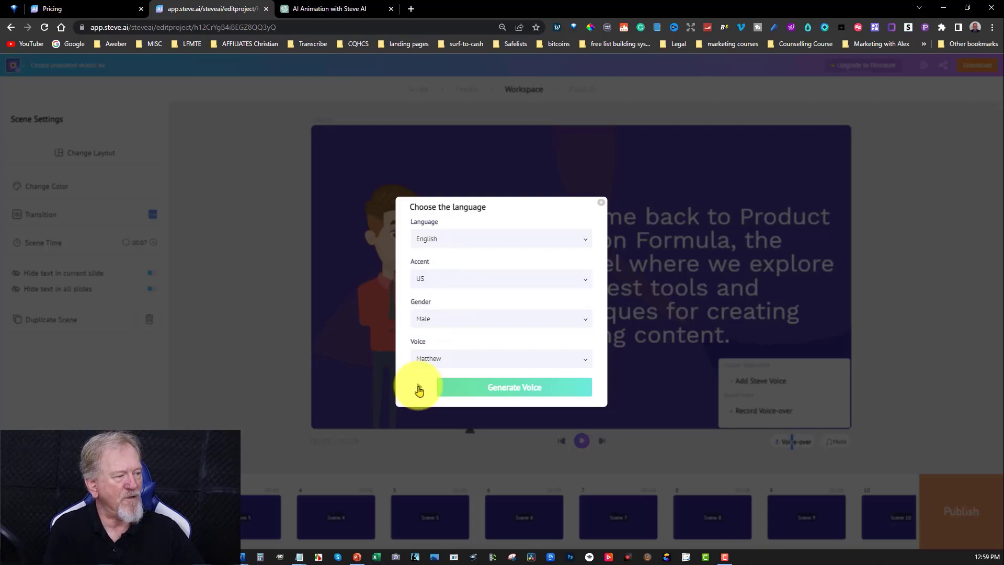
left_click(419, 389)
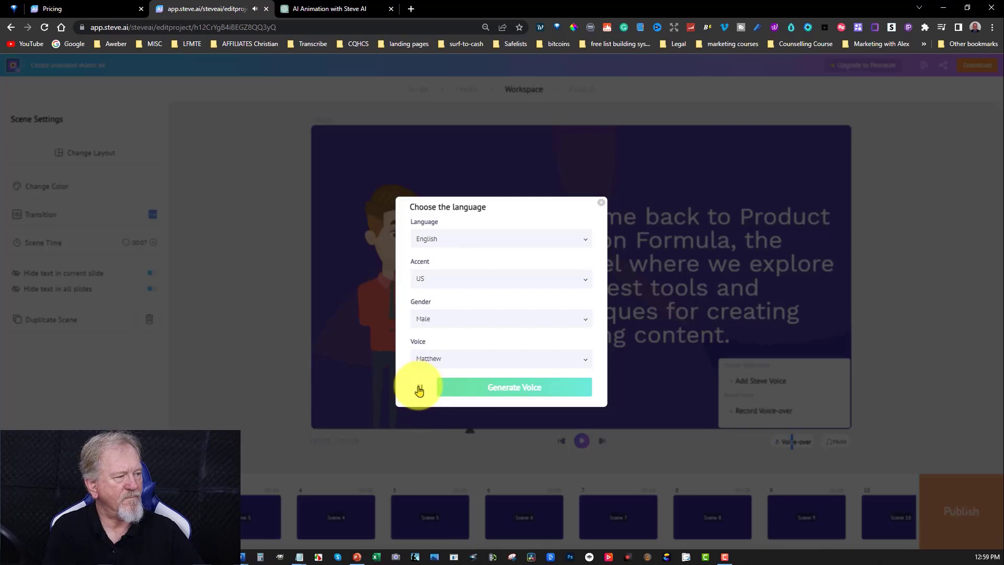
Preview the male voices Joey and Justin for comparison with Matthew
left_click(581, 362)
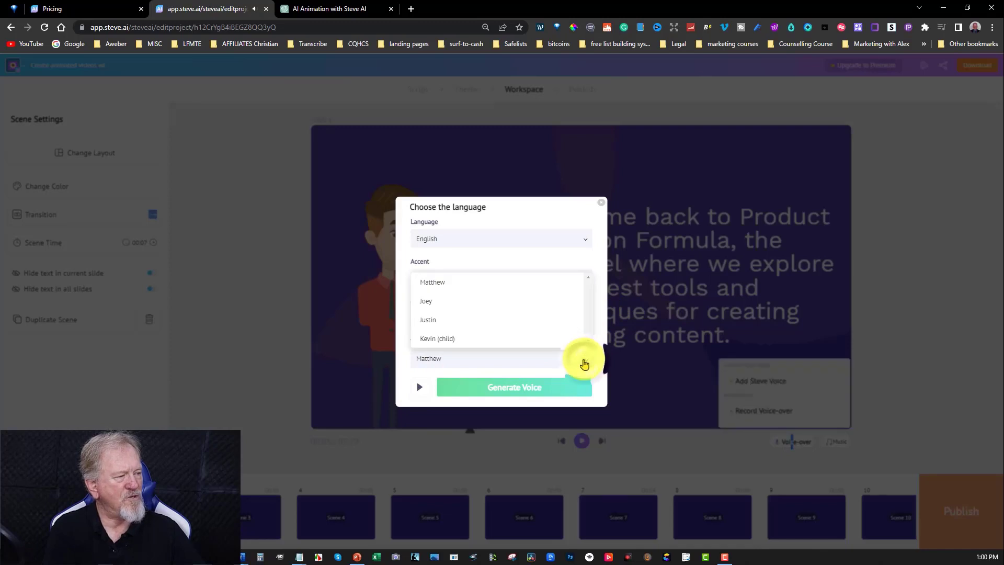
left_click(432, 303)
left_click(419, 388)
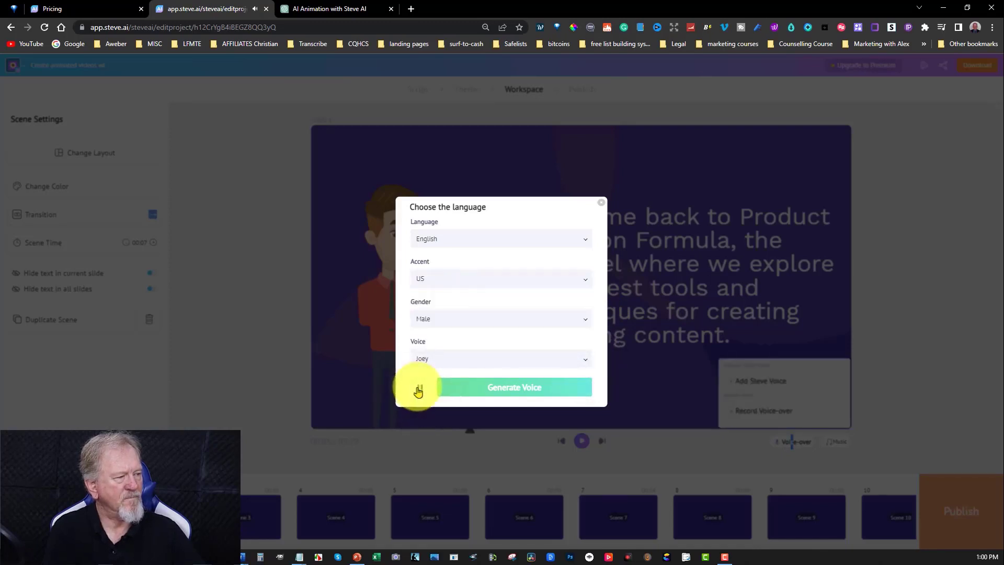
left_click(584, 364)
left_click(433, 319)
left_click(421, 388)
Choose the voice Matthew again and generate the voice-over for the video
left_click(581, 361)
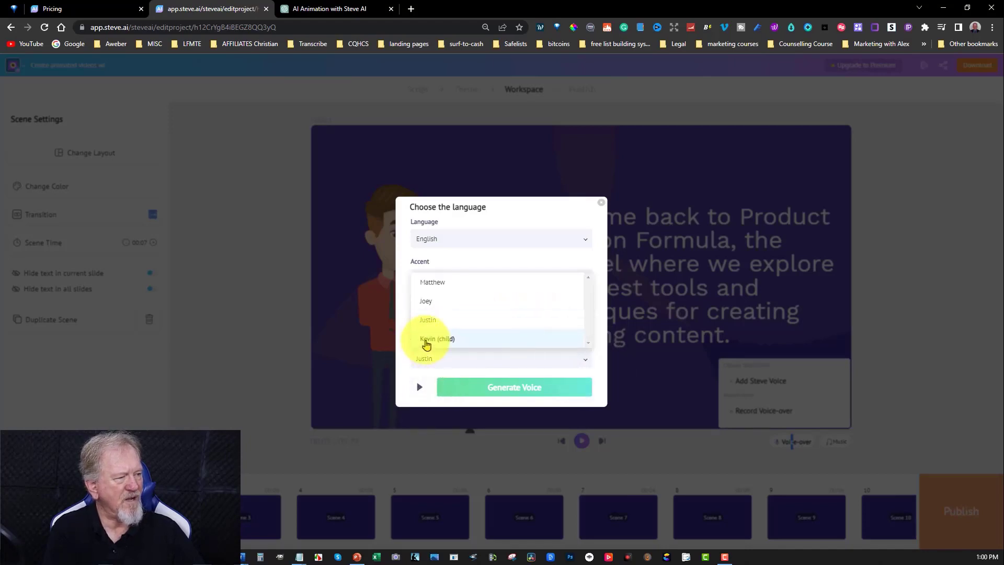
left_click(434, 282)
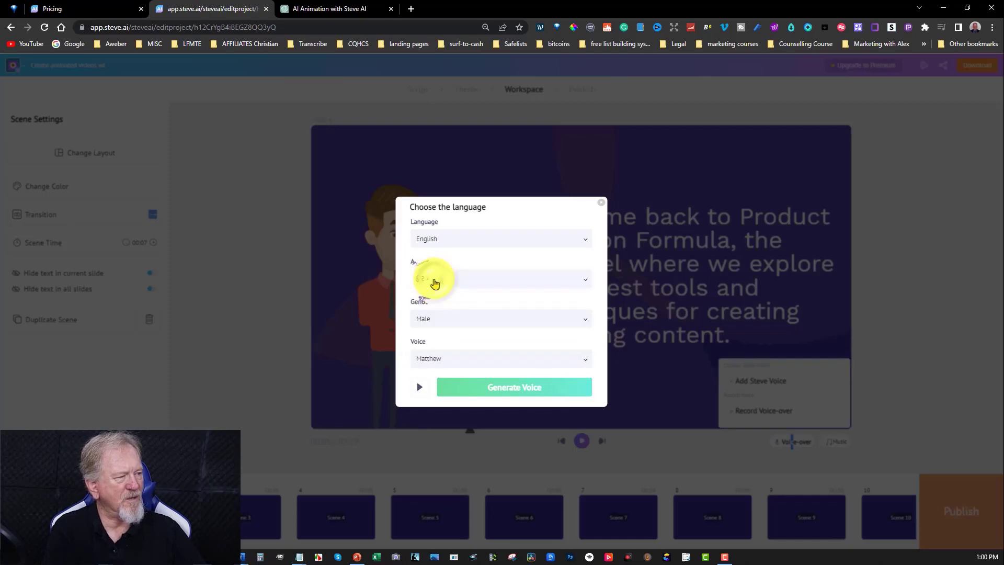
left_click(514, 389)
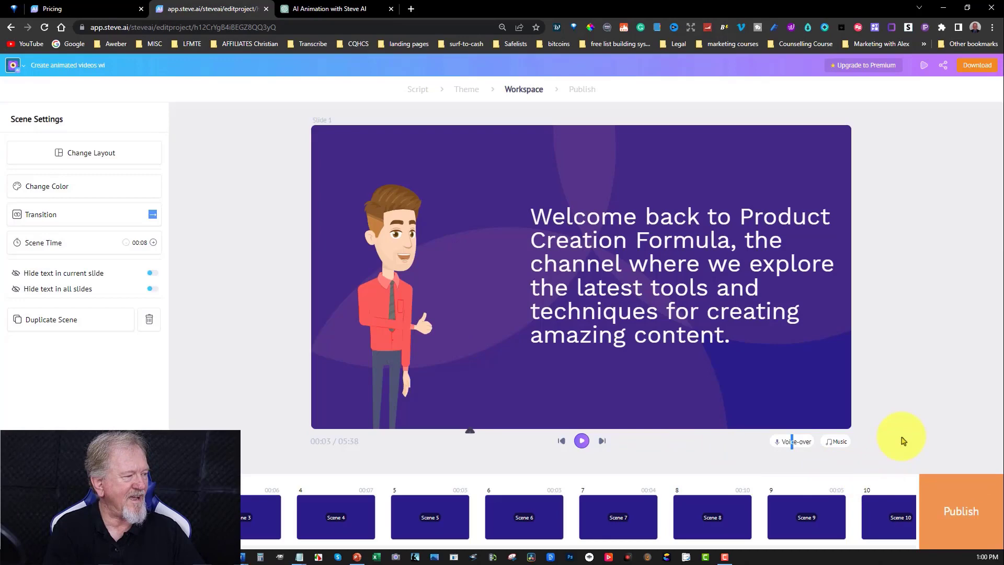
Open the video's background music settings and select the Ancient Times track to view its options
left_click(833, 442)
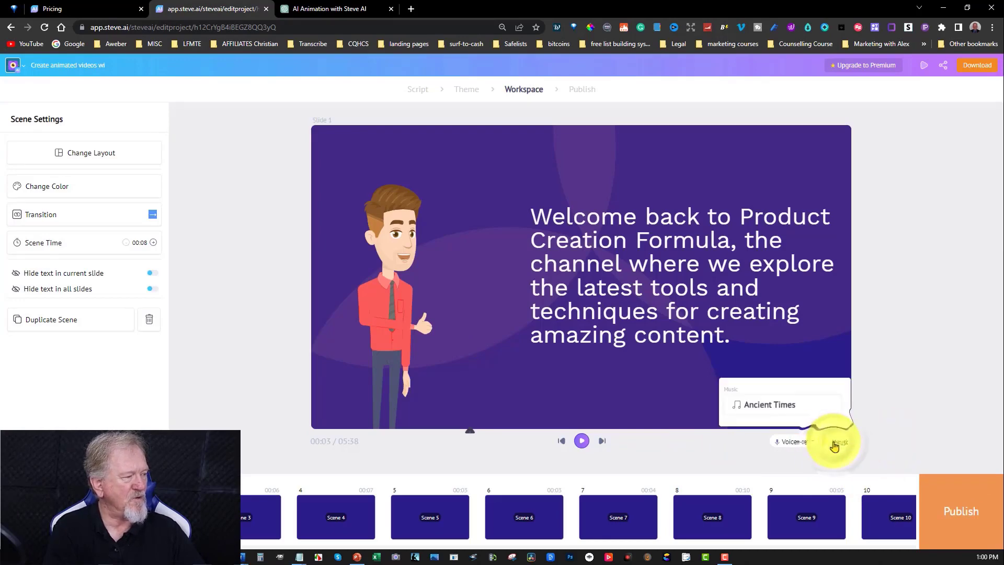
left_click(756, 410)
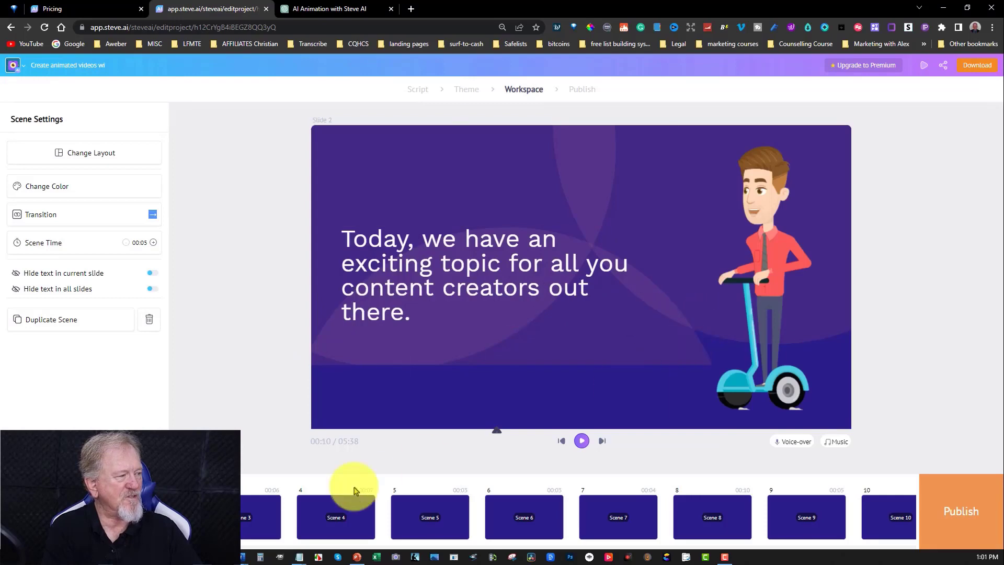
Look through scenes 3, 4 and 5, checking their characters and layouts, and return to scene 3
left_click(250, 517)
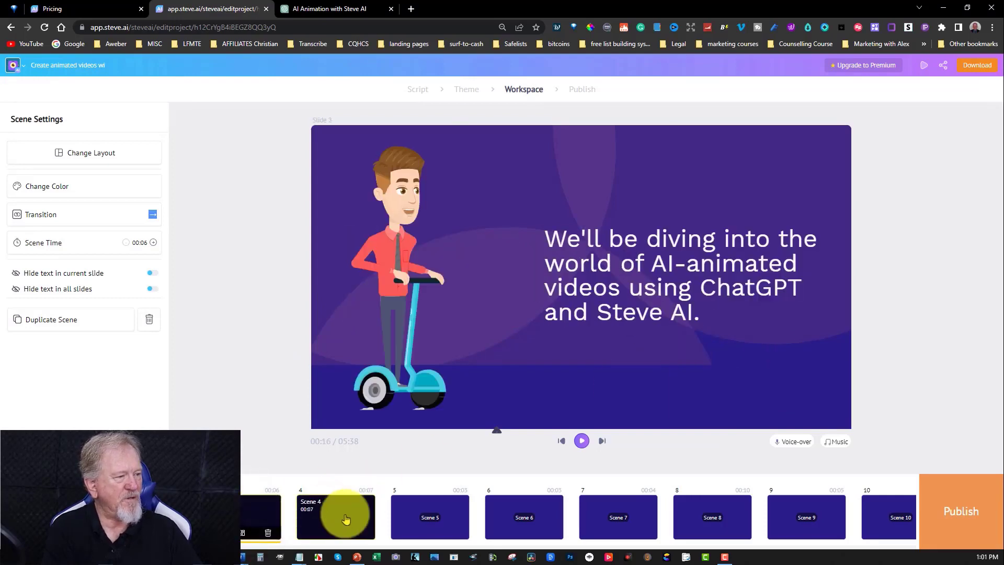
left_click(337, 517)
left_click(430, 518)
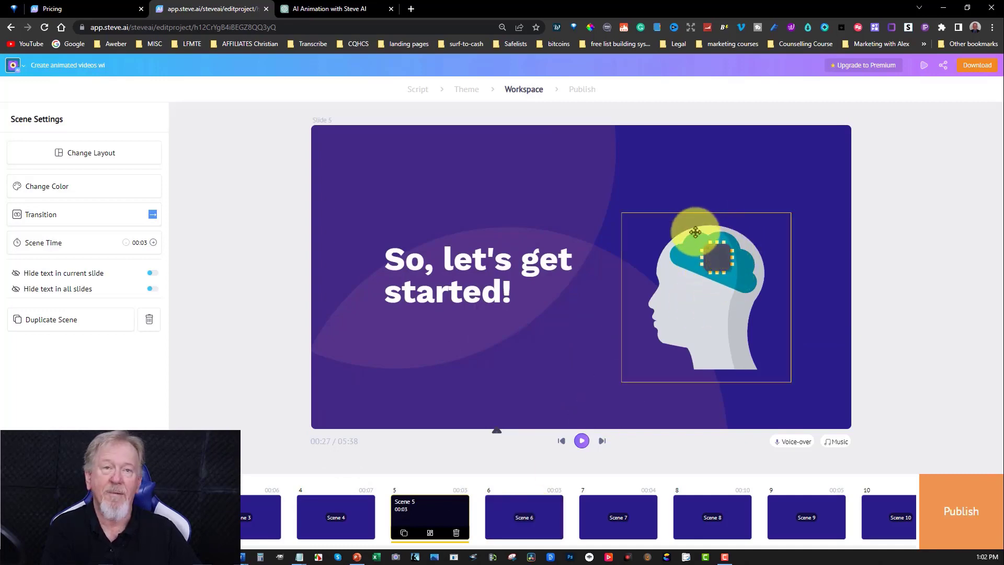
left_click(326, 517)
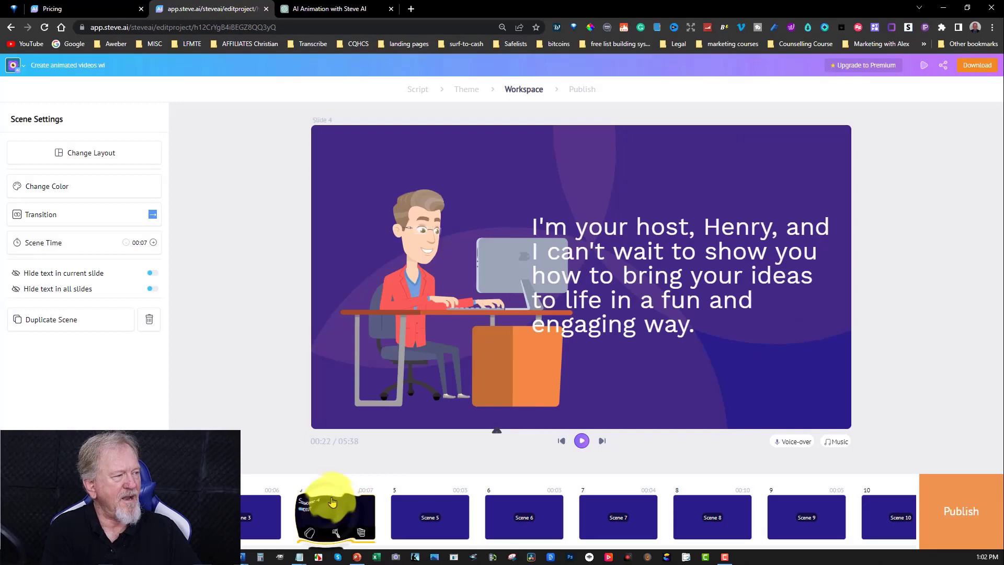
left_click(253, 516)
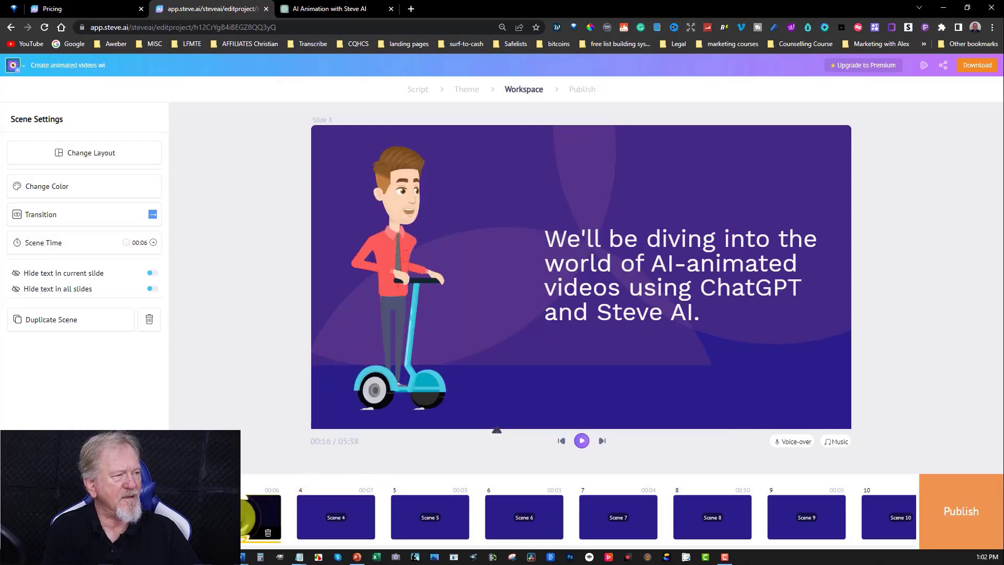
Examine the actions and facial expressions available for the character in scene 3, leaving the character as it is
left_click(393, 216)
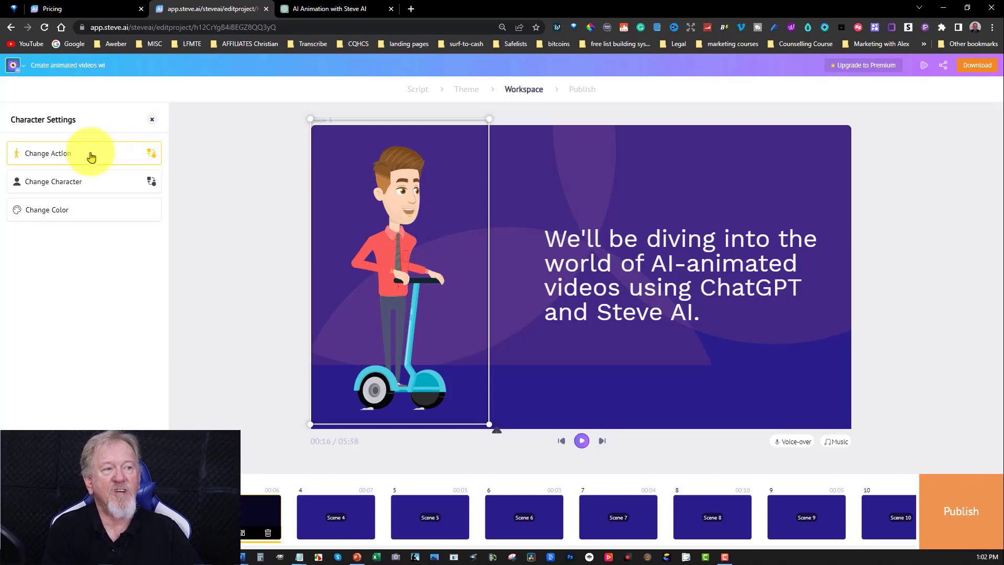
left_click(154, 155)
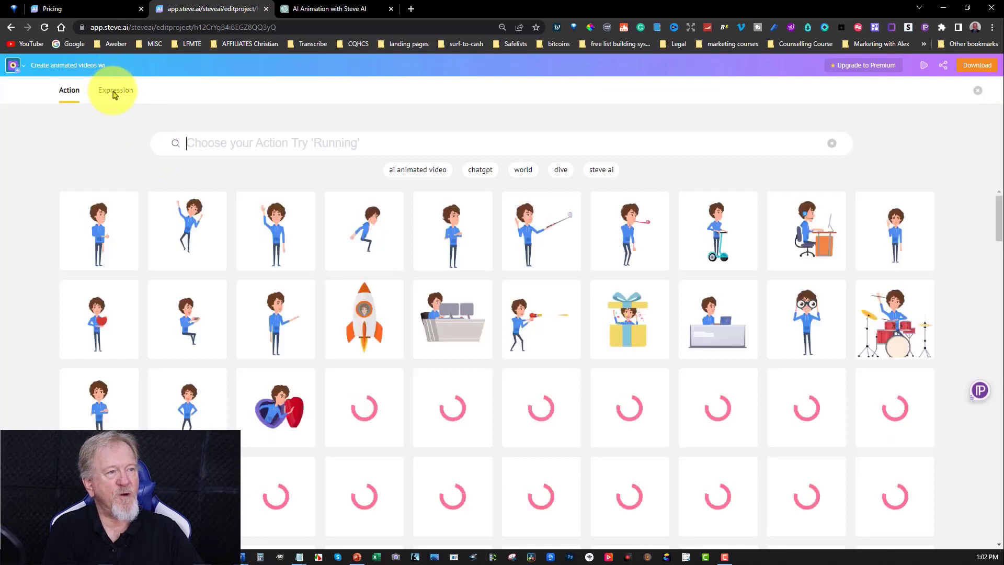
left_click(115, 93)
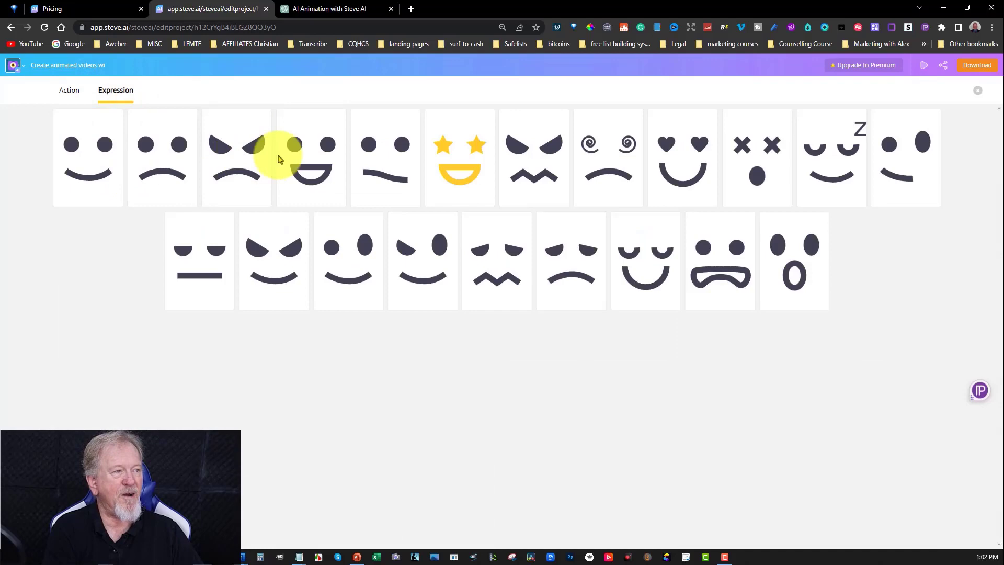
left_click(66, 92)
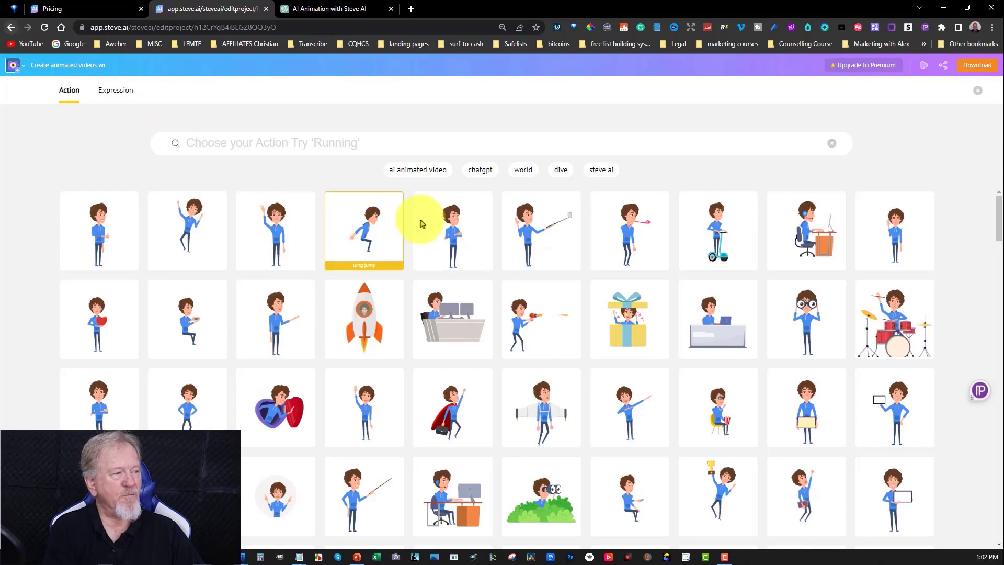
scroll(591, 269, "down", 10)
scroll(592, 269, "down", 10)
scroll(591, 267, "down", 10)
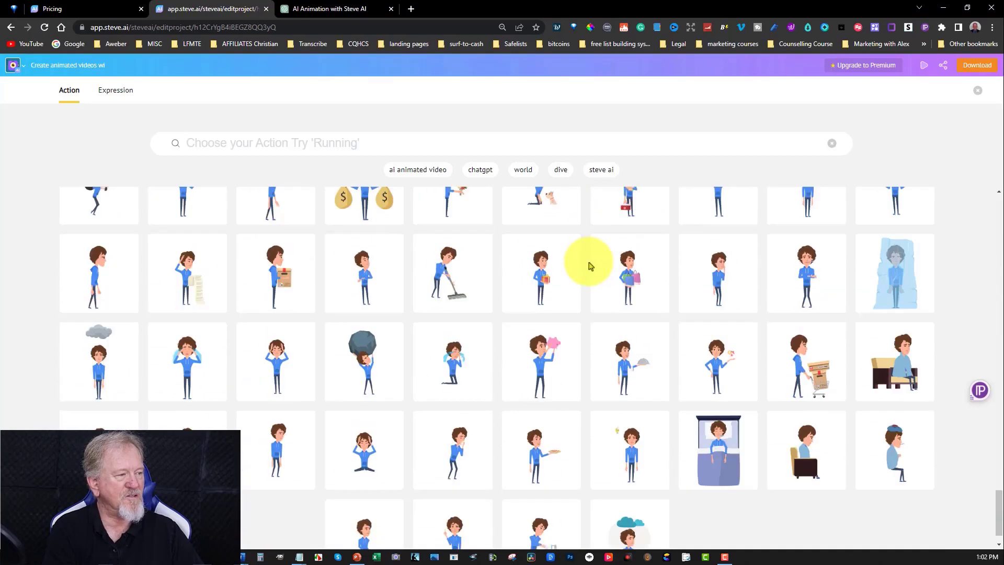
scroll(591, 267, "down", 1)
scroll(591, 266, "up", 15)
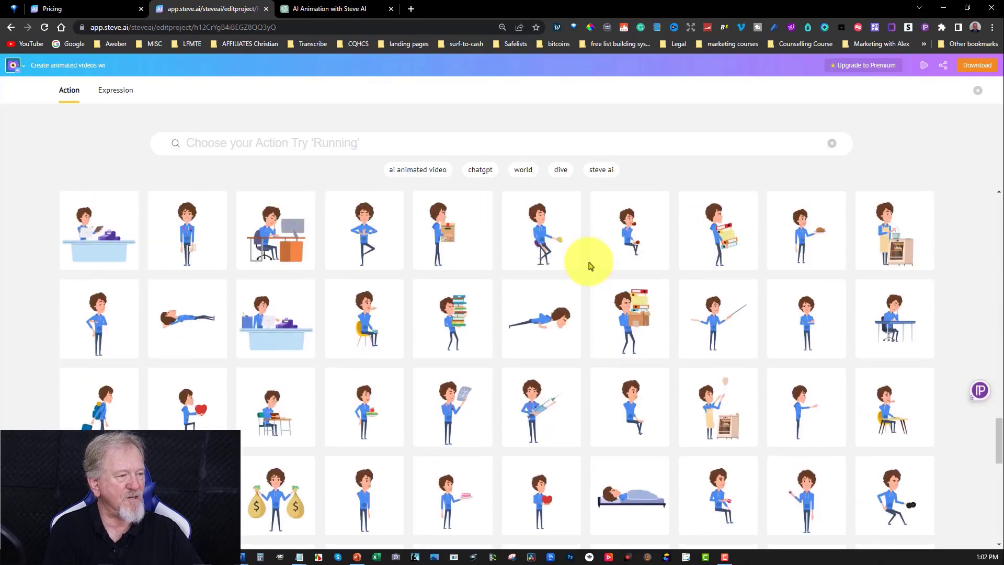
left_click(11, 26)
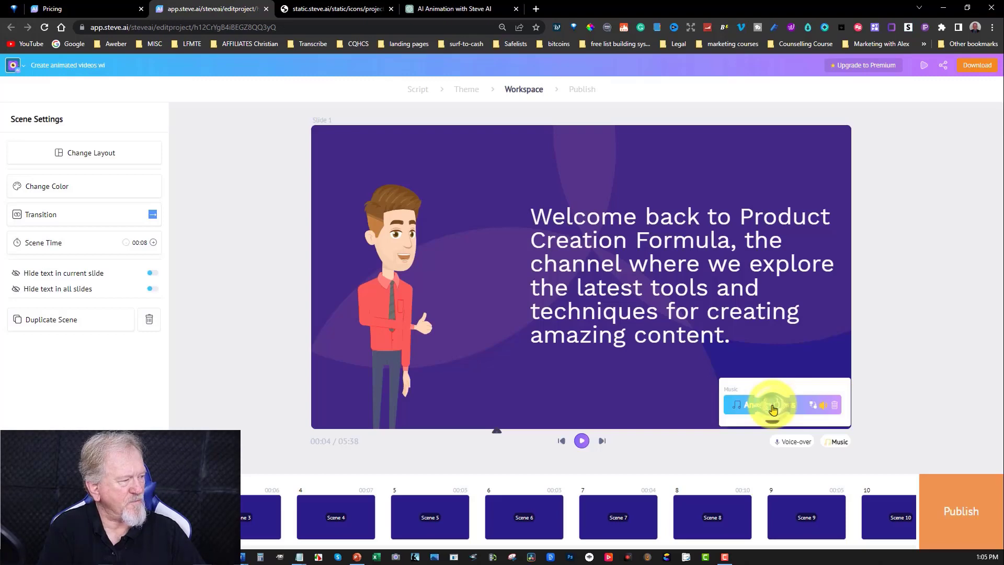
Open the music library from the background track and preview Ancient Times
left_click(773, 408)
left_click(61, 248)
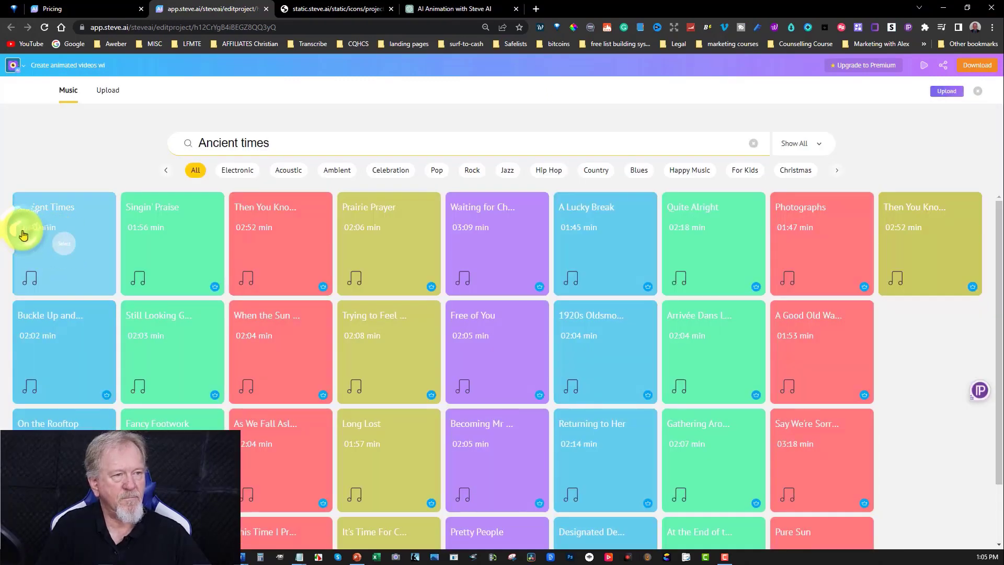
left_click(23, 235)
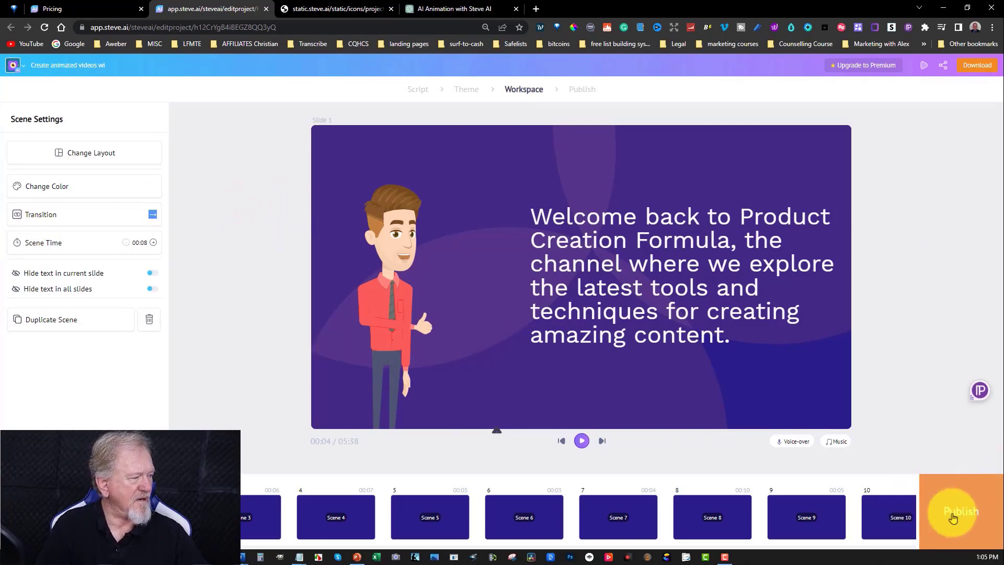
Review the visuals and text of scenes 4 through 9 in the workspace
left_click(403, 359)
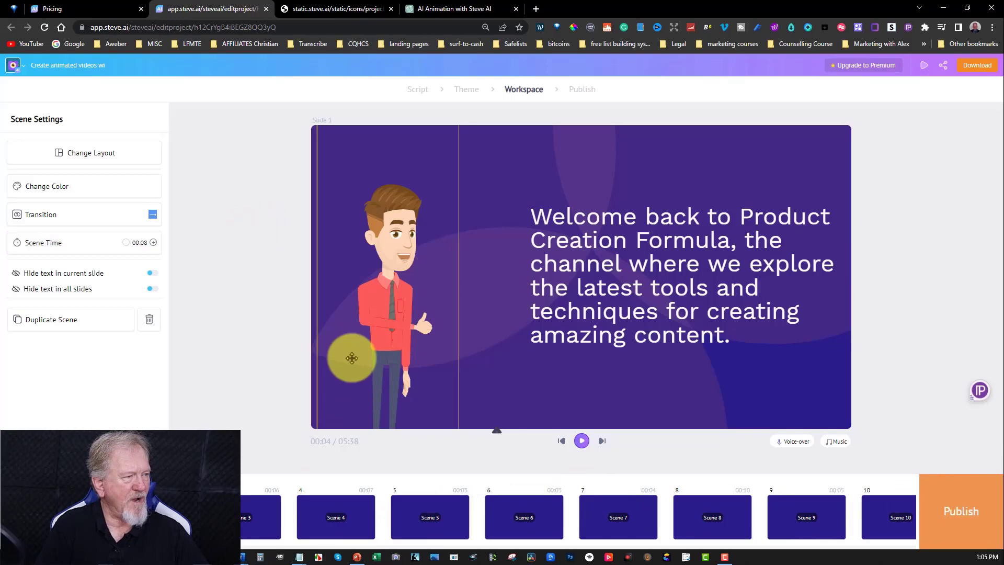
left_click(337, 519)
left_click(450, 518)
left_click(523, 514)
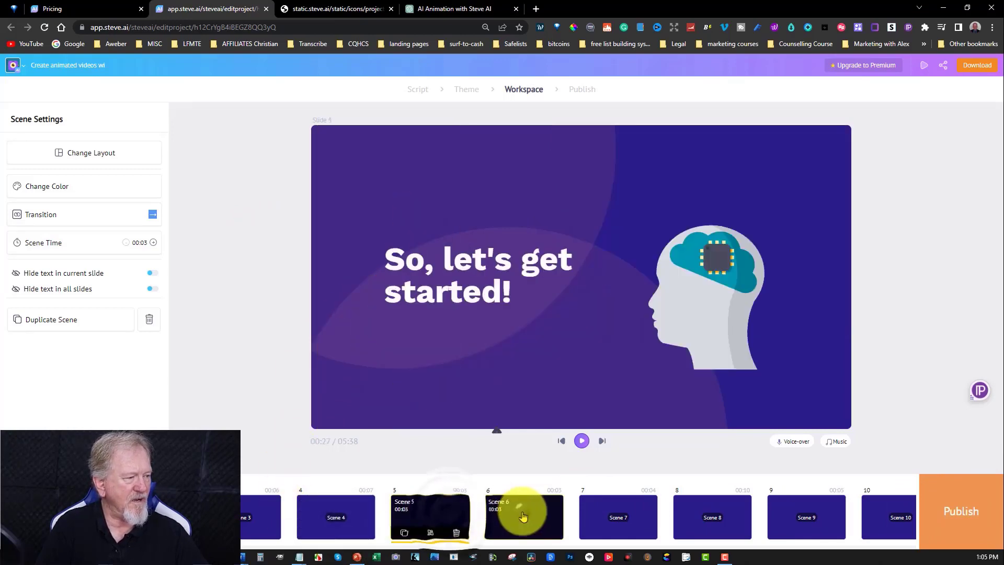
left_click(617, 515)
left_click(719, 519)
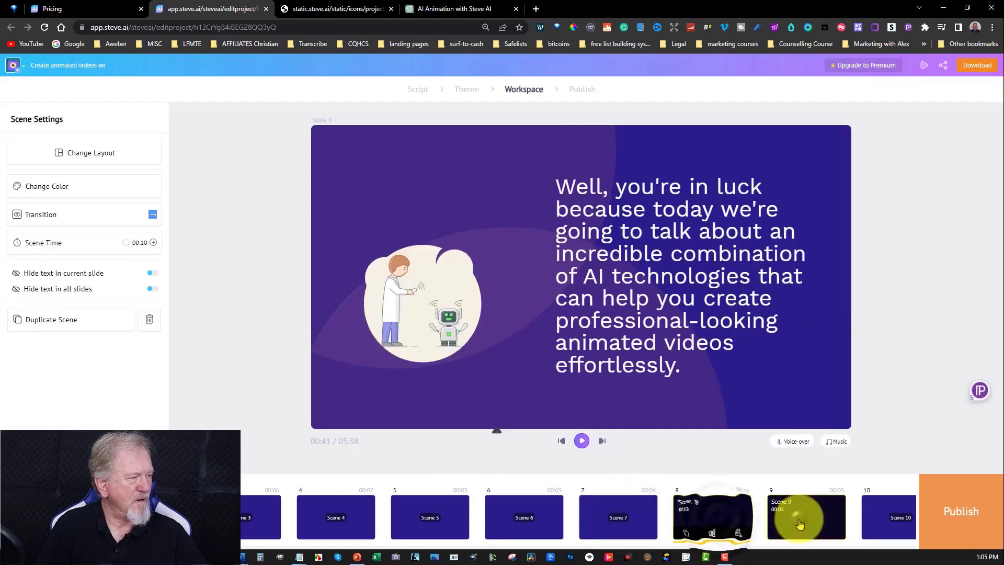
left_click(794, 520)
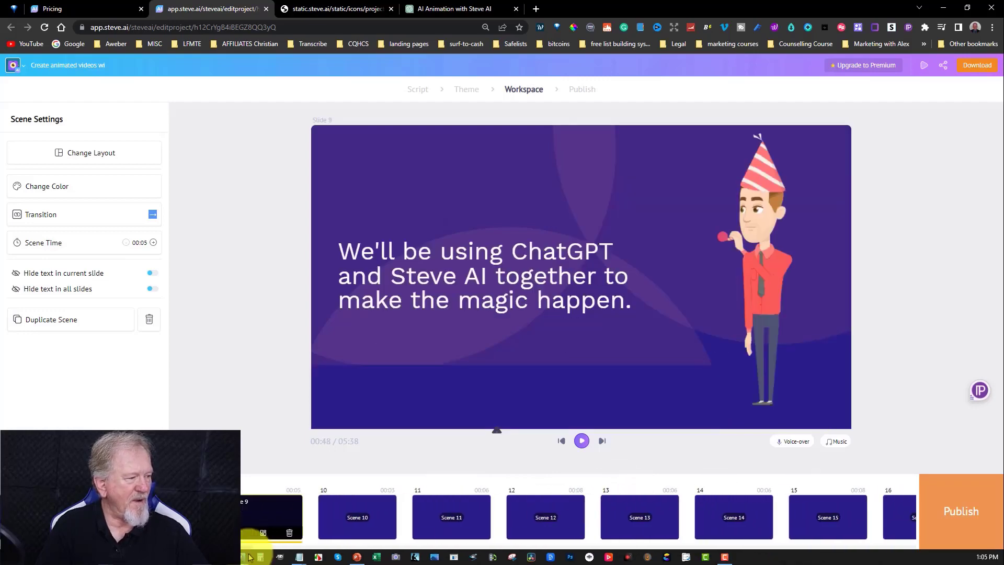
Compare scenes 8 to 10 and give the party-hat character in scene 9 the star-eyed, open-mouthed smiling expression
left_click(374, 519)
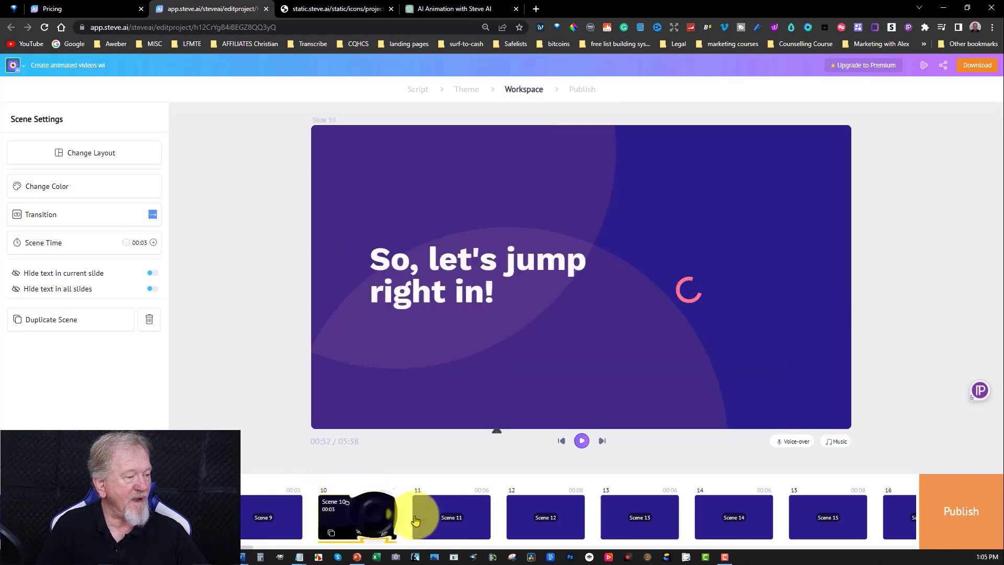
left_click(275, 520)
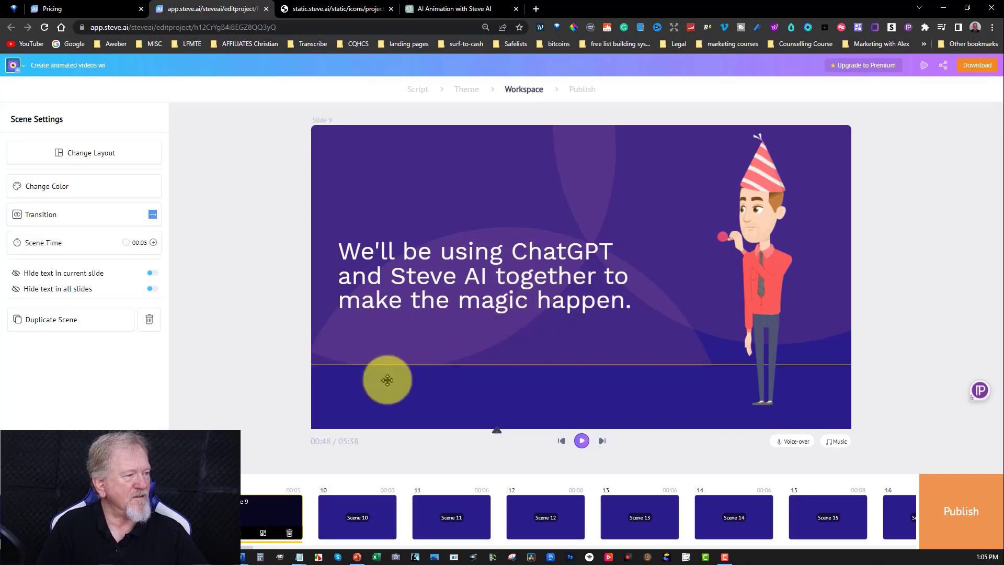
left_click(168, 516)
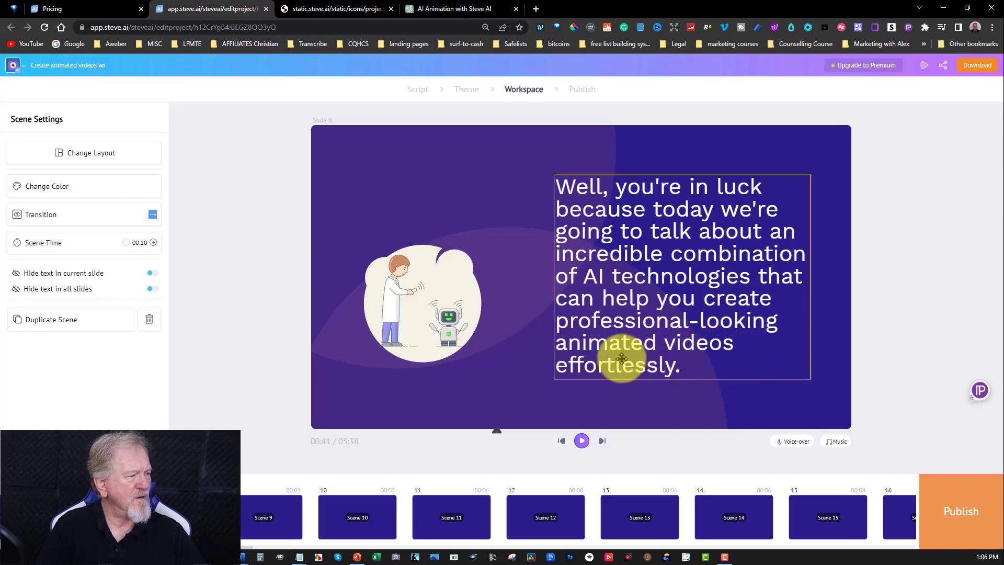
left_click(269, 512)
left_click(765, 248)
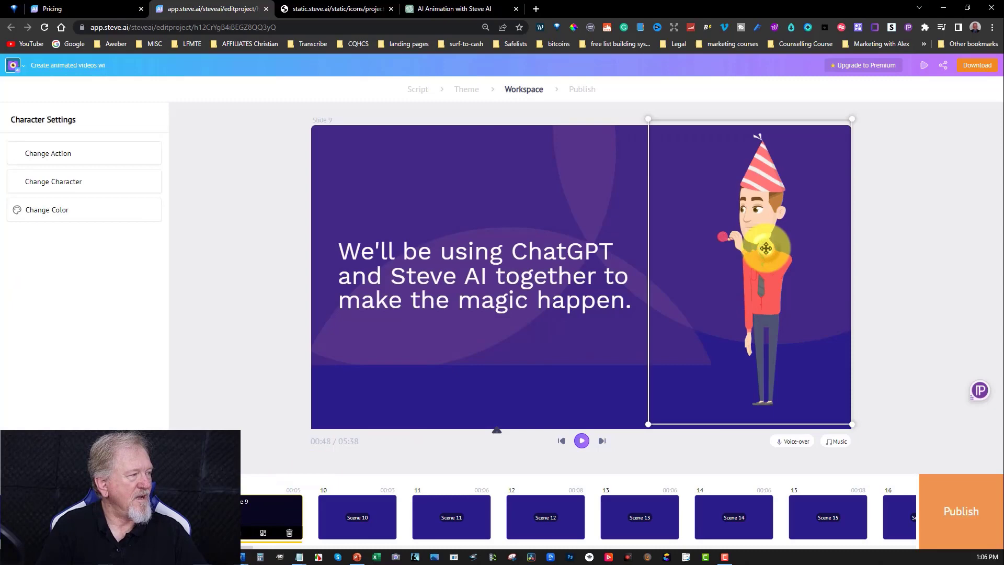
left_click(91, 157)
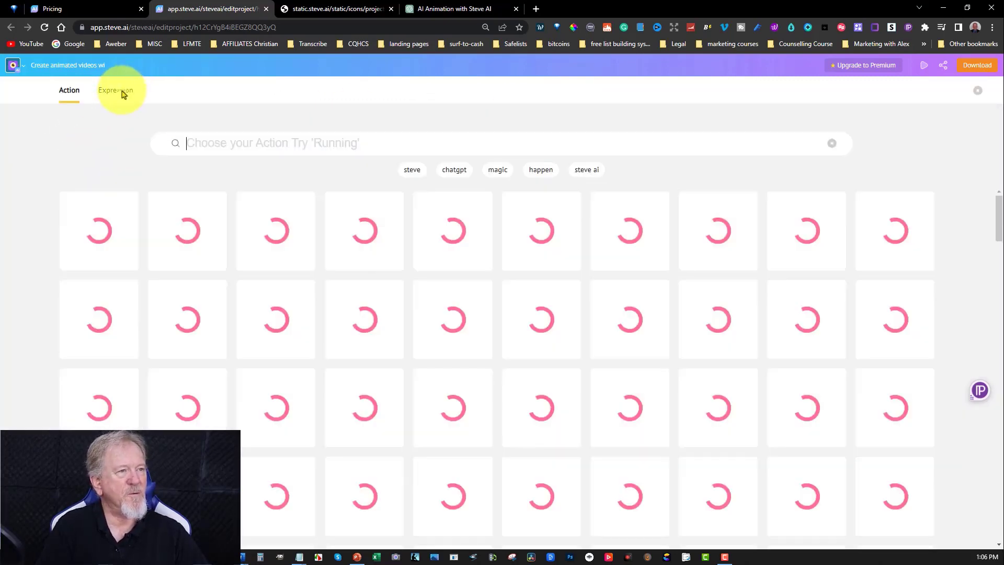
left_click(117, 90)
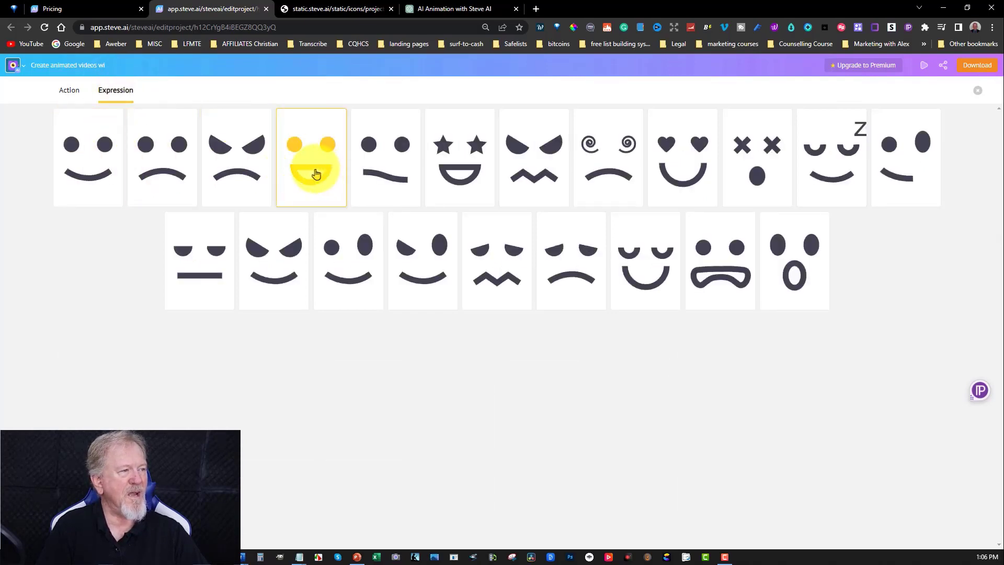
left_click(462, 171)
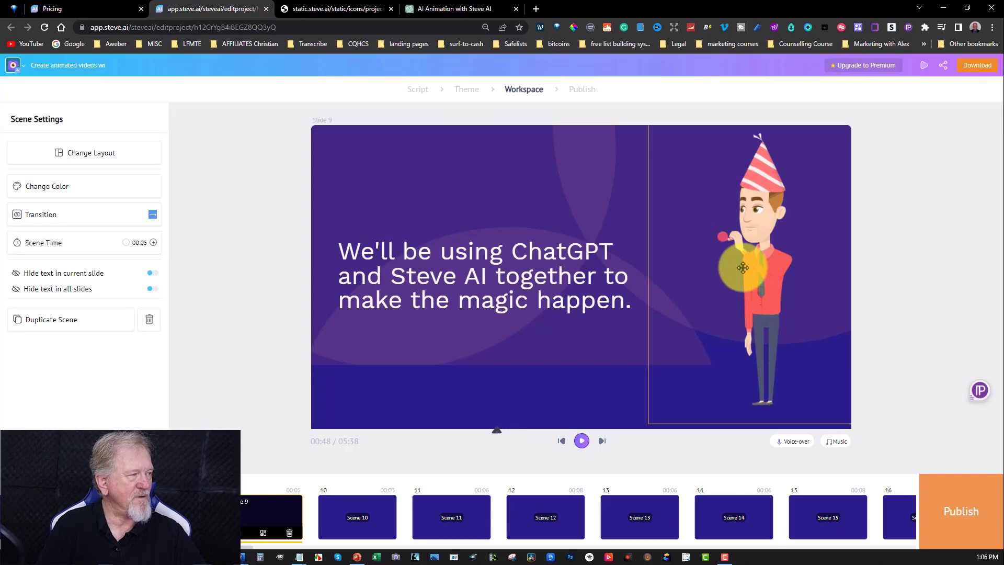
Replace the light bulb and target illustration in scene 10 with the male character in a black suit and sunglasses
left_click(362, 515)
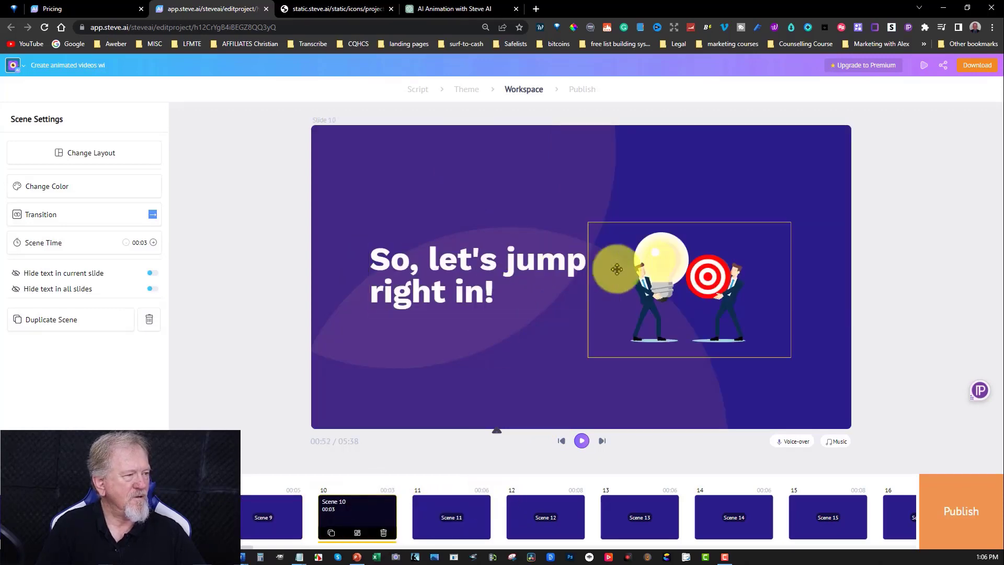
left_click(687, 277)
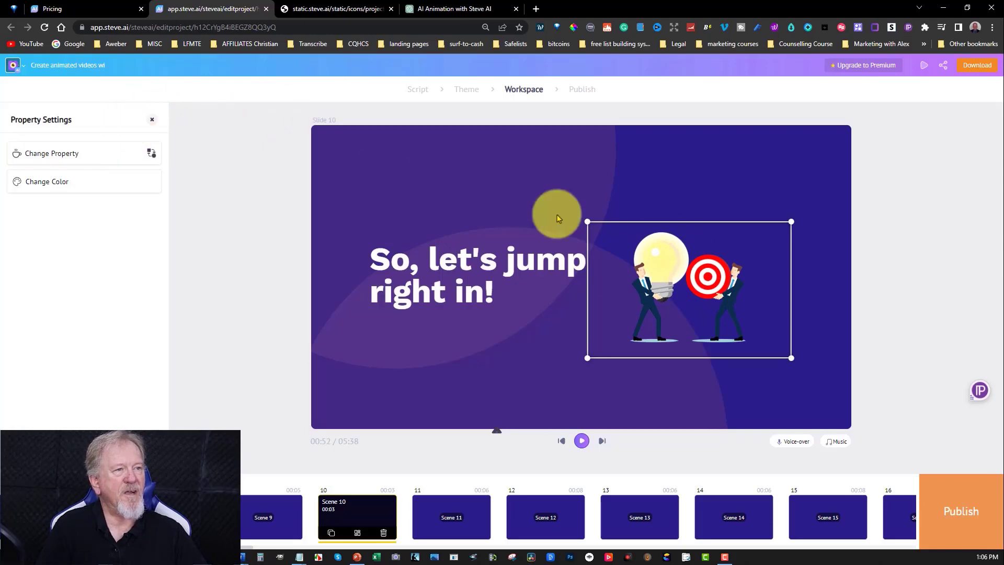
left_click(52, 155)
left_click(71, 93)
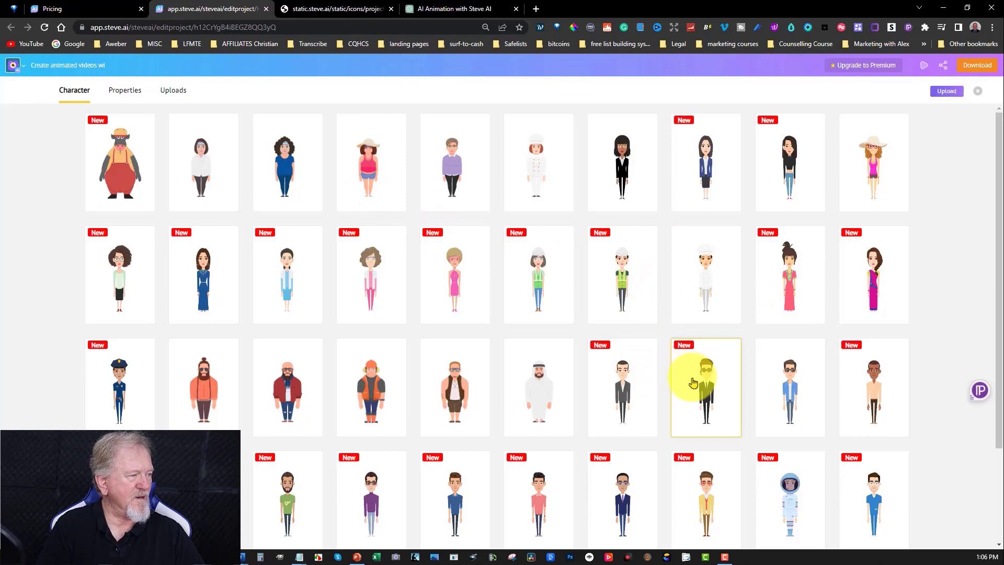
left_click(707, 389)
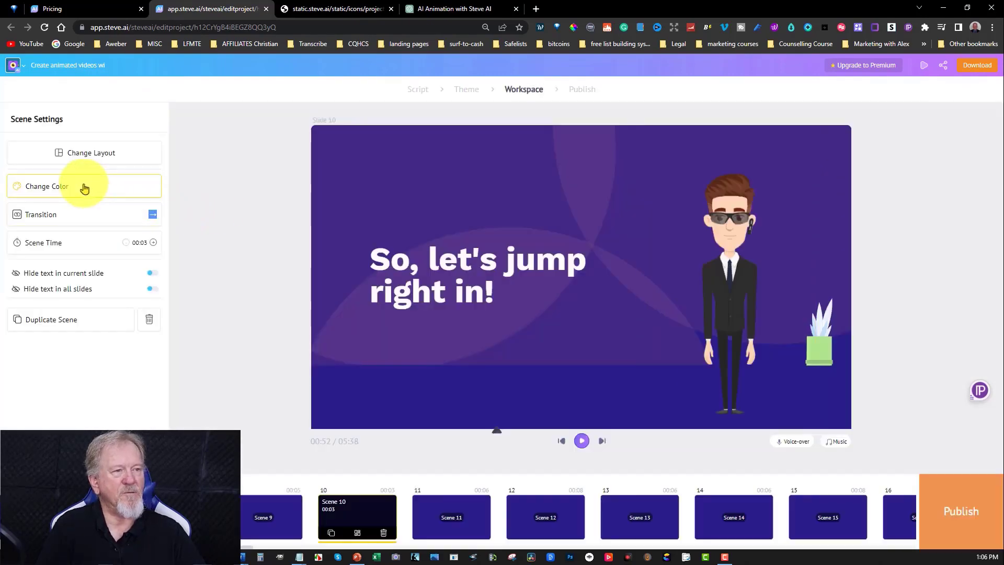
Change the action of the black-suited character in scene 10 to the happy jump
left_click(724, 268)
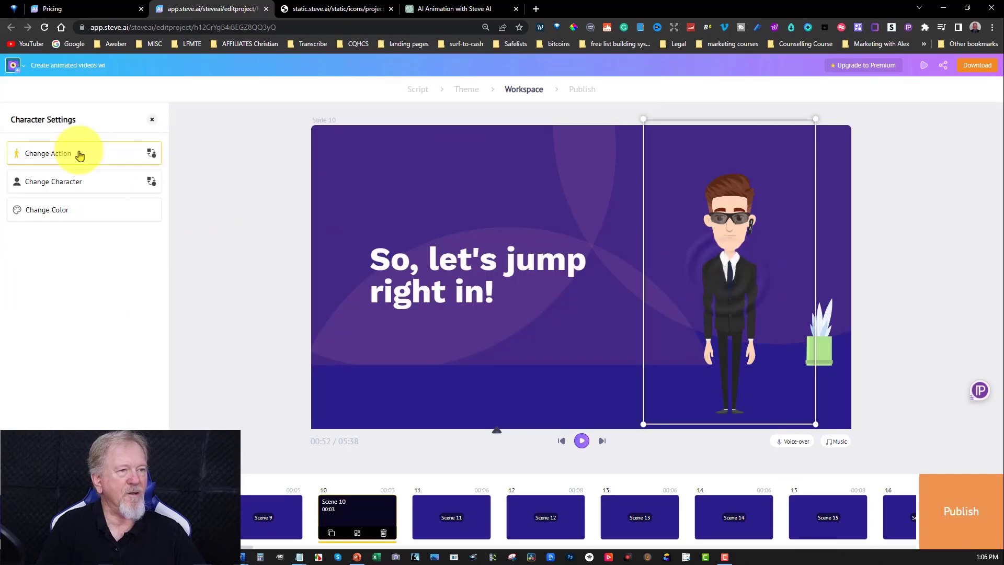
left_click(68, 156)
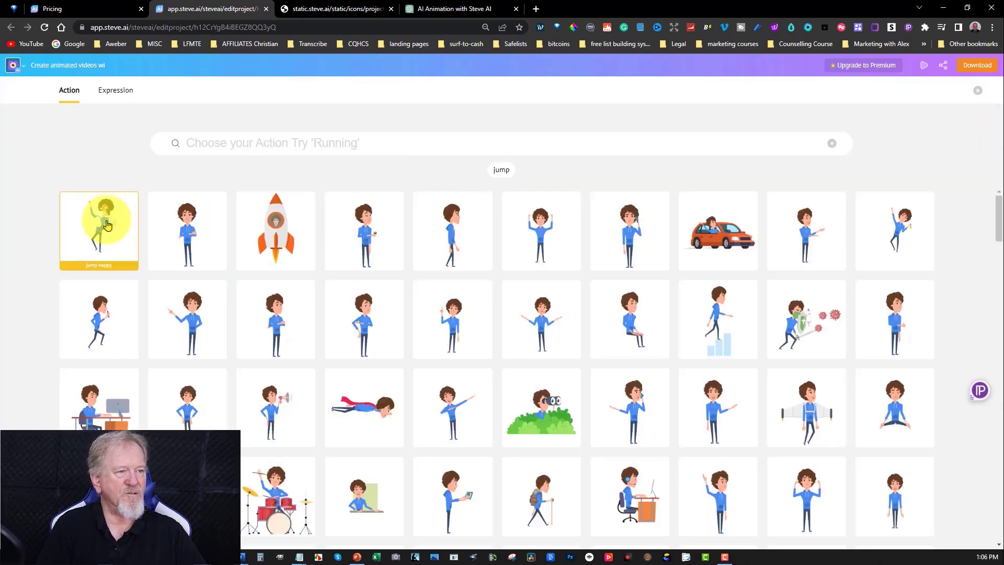
left_click(106, 223)
left_click(751, 312)
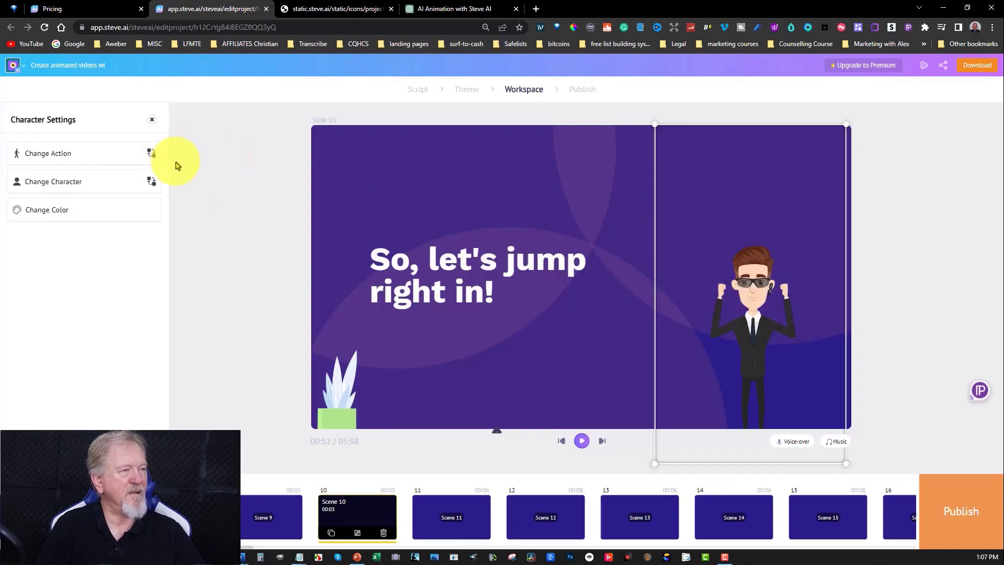
Look through scenes 11, 12 and 14, checking their characters and text
left_click(444, 519)
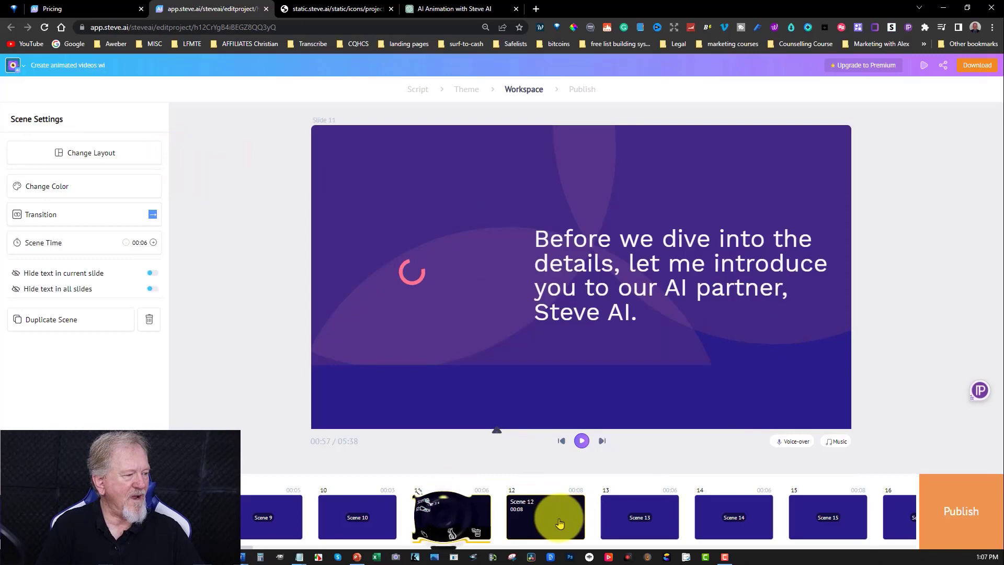
left_click(552, 521)
left_click(752, 516)
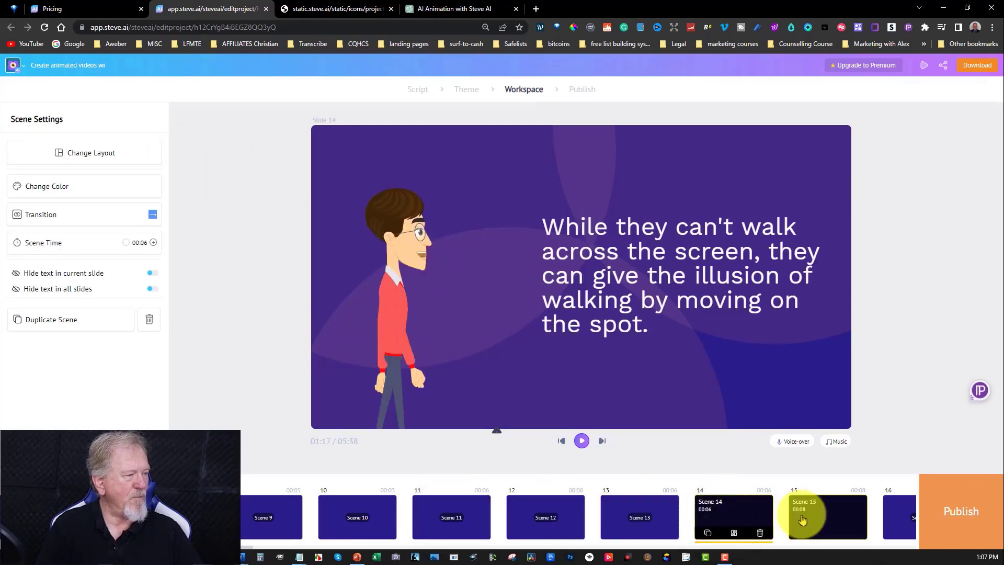
Take the video to the publishing stage and set its download size to Full HD 1080p
left_click(959, 508)
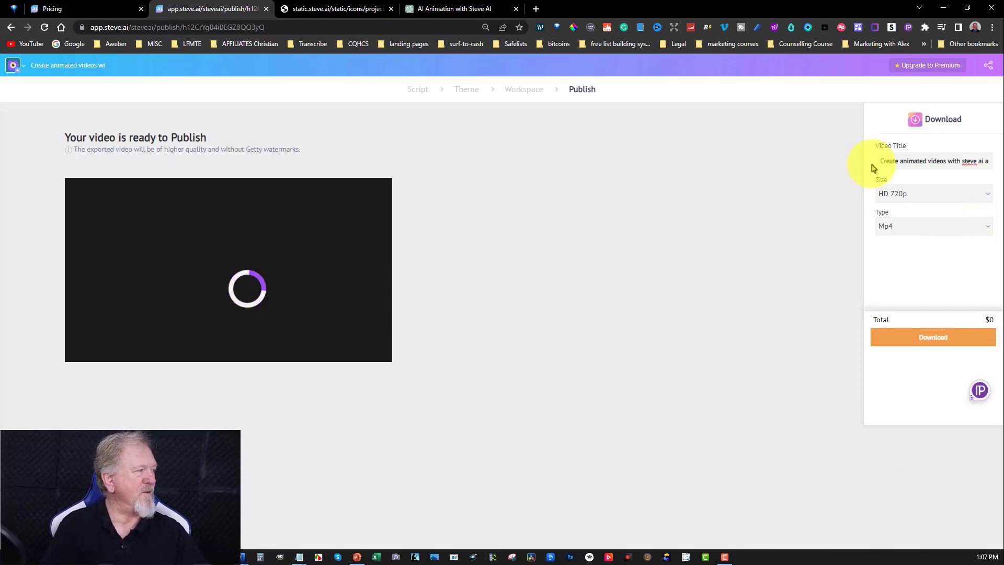
left_click(988, 197)
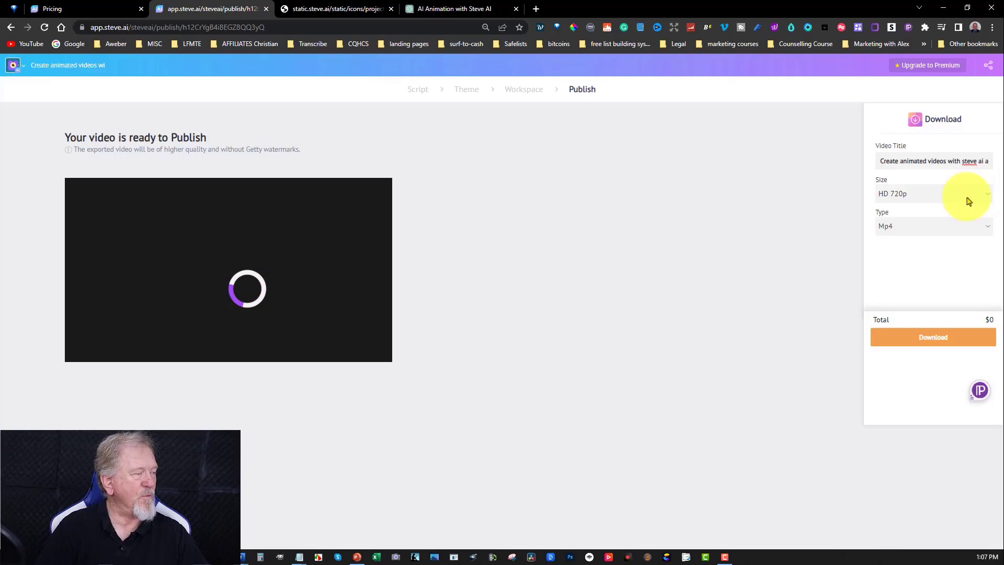
left_click(969, 201)
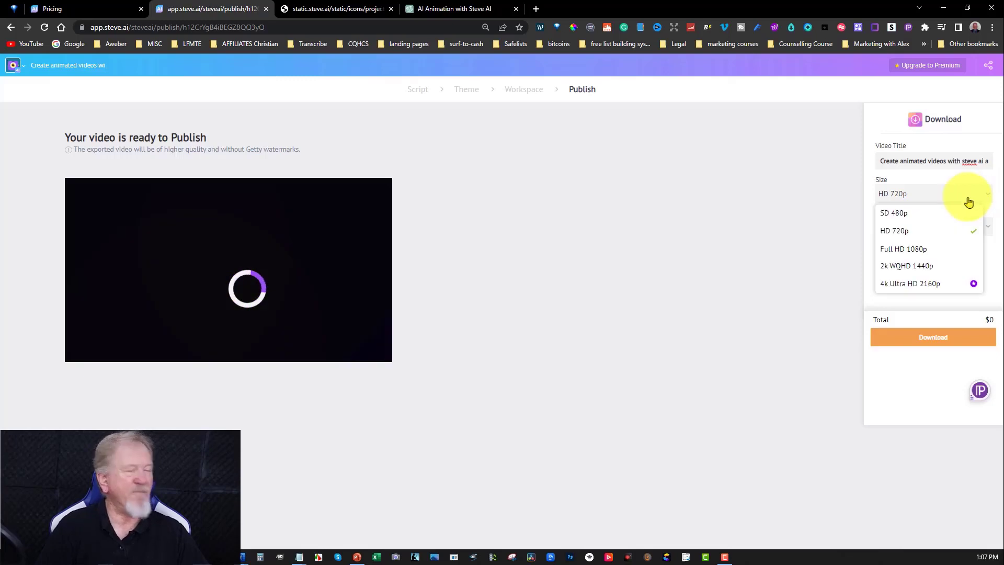
left_click(903, 249)
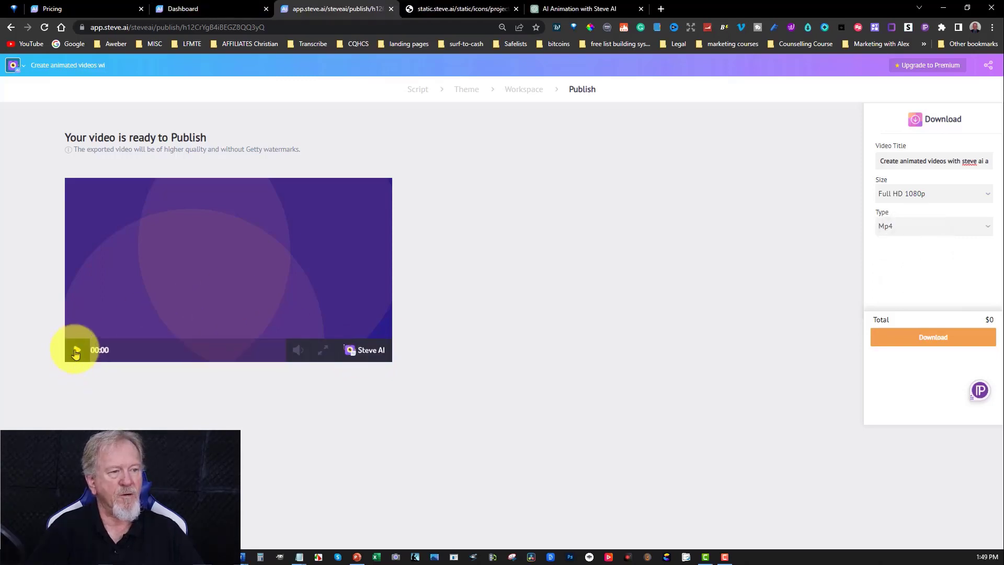
Play the preview of the finished video and start downloading it as a Full HD 1080p Mp4
left_click(76, 353)
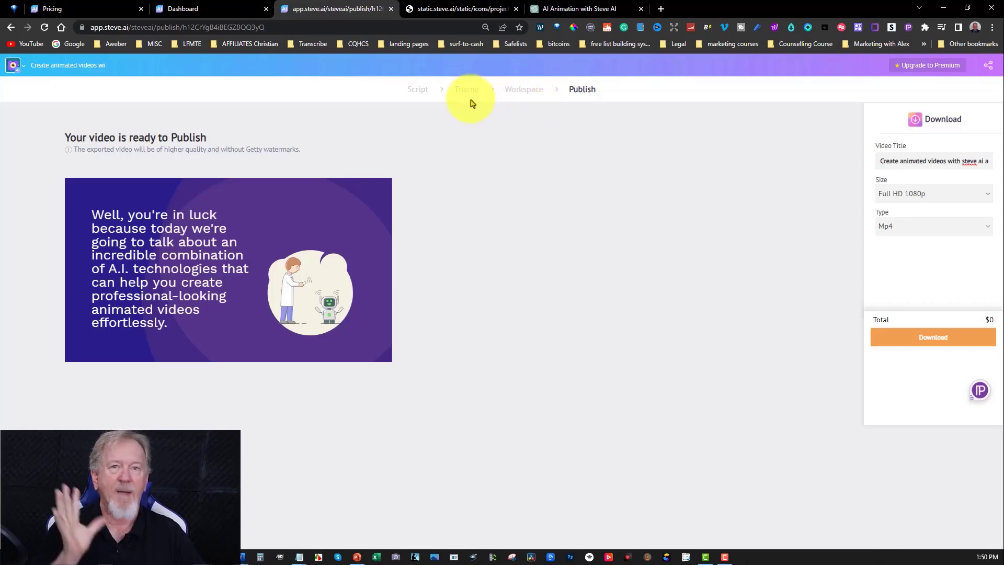
mouse_move(133, 306)
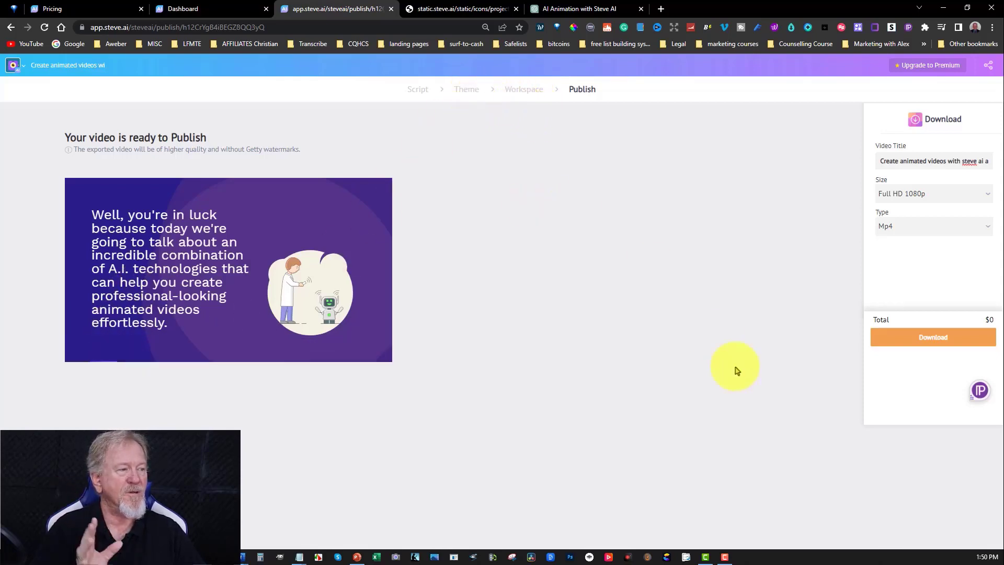
left_click(933, 338)
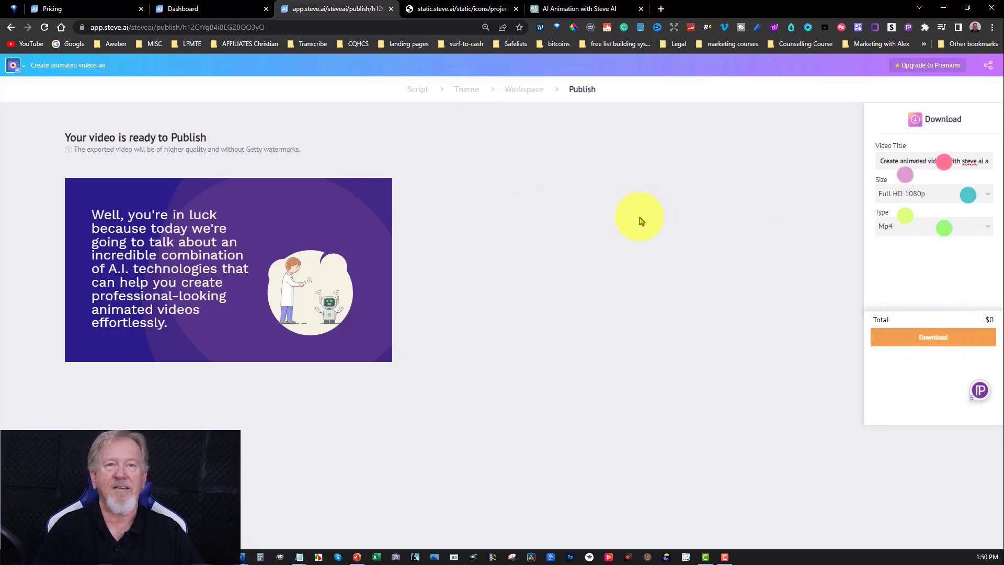